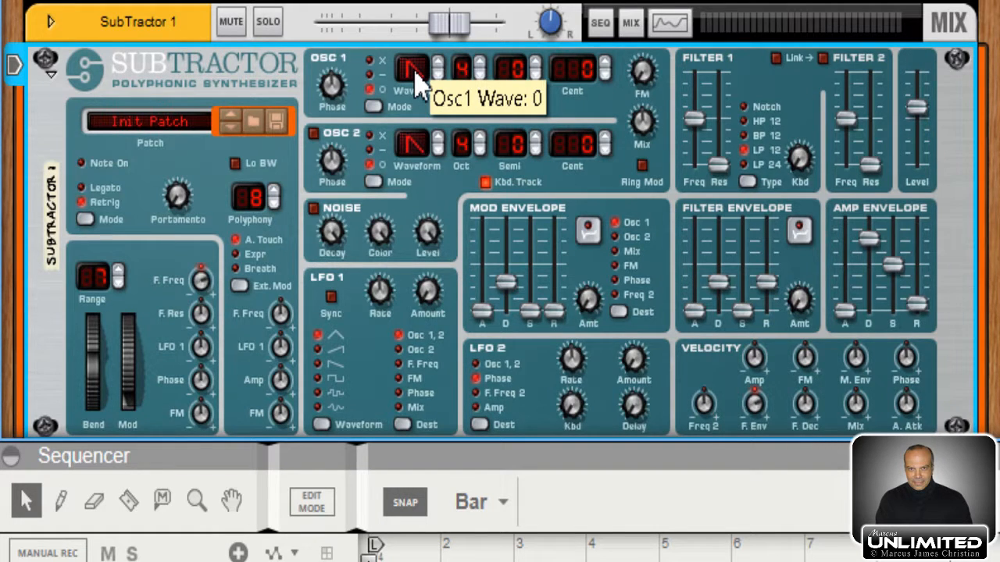
Step: Set Oscillator 1's waveform to sine
click(438, 62)
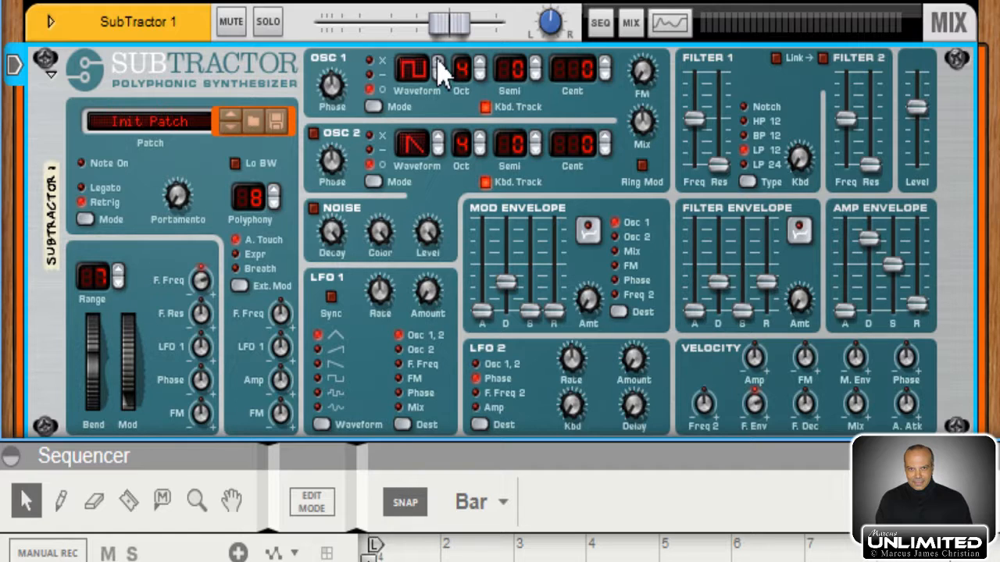
click(438, 62)
click(439, 64)
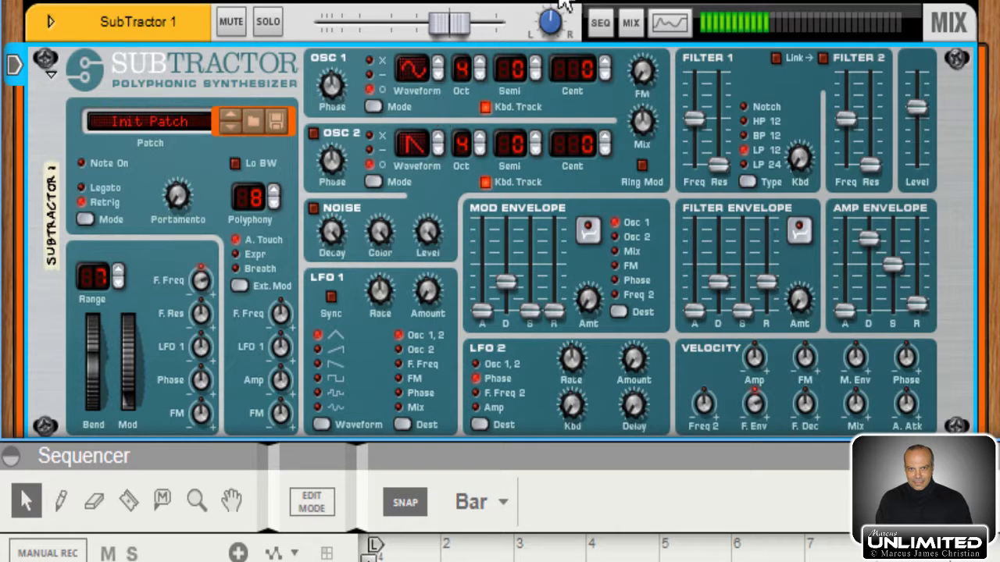
mouse_move(661, 63)
drag(661, 62, 679, 133)
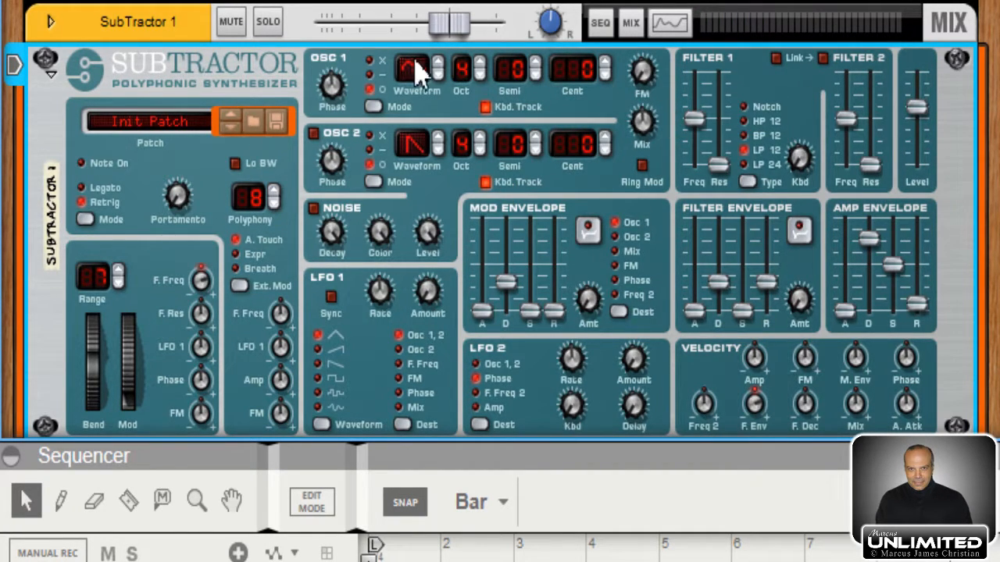
Step: Set Oscillator 2's waveform to sine and raise the master level slightly
drag(416, 71, 424, 133)
click(437, 141)
click(437, 139)
click(437, 139)
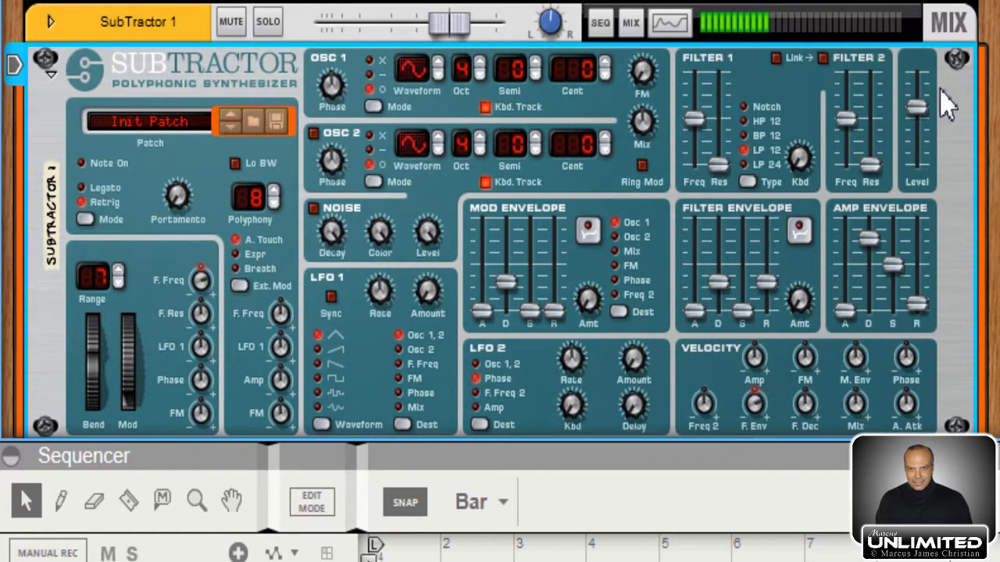
drag(920, 107, 926, 102)
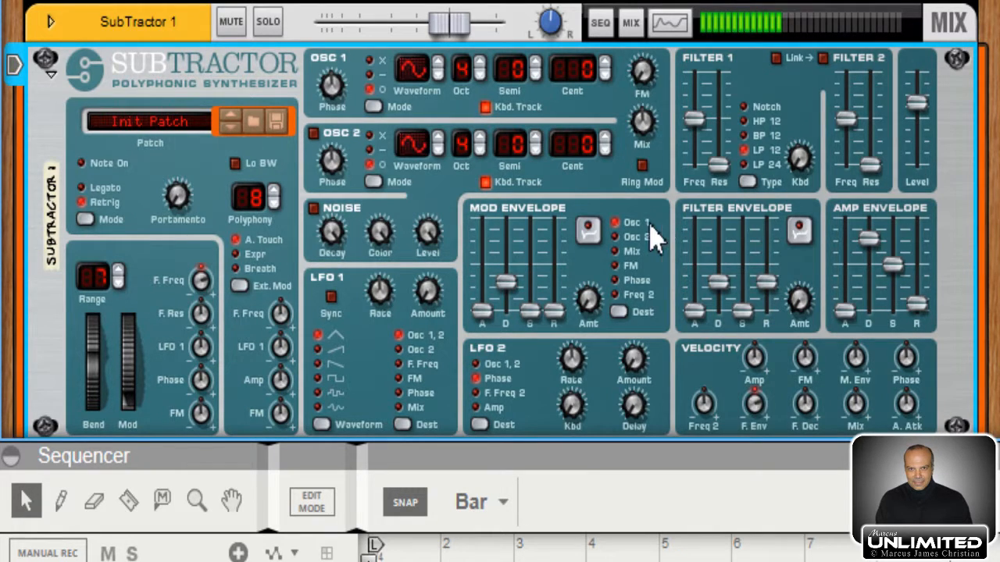
Step: Turn on Oscillator 2 and set its octave to 6
click(314, 134)
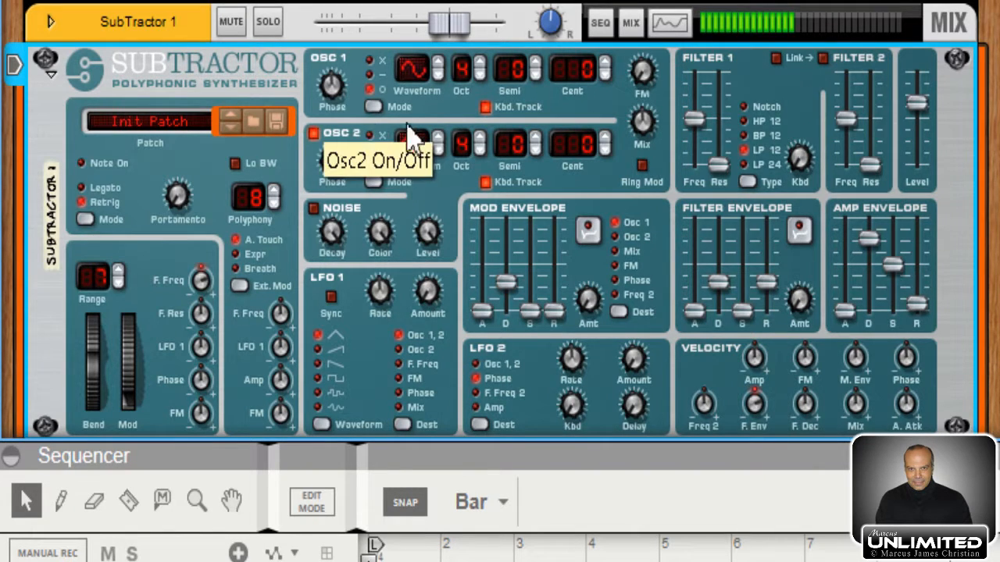
click(484, 142)
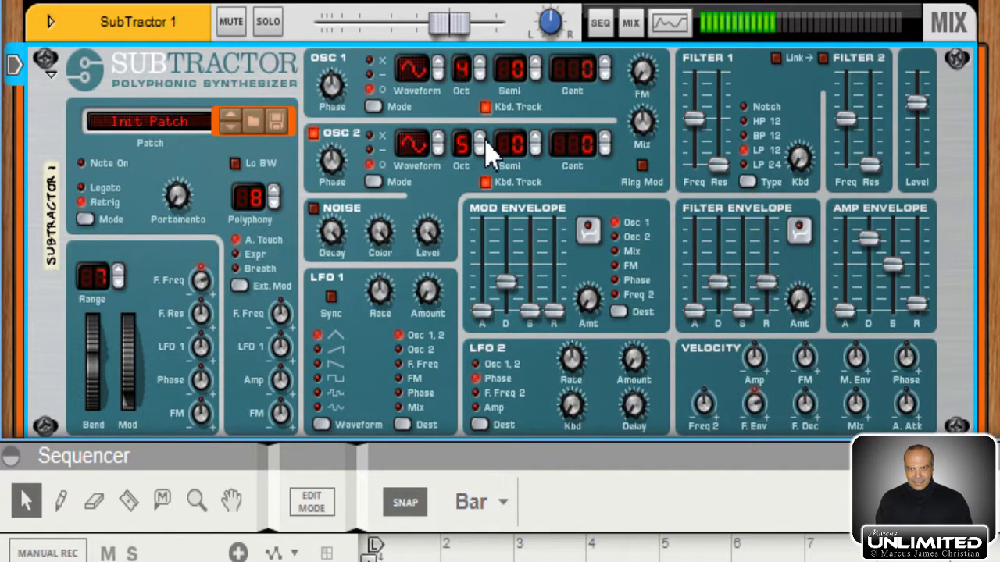
click(484, 141)
Step: Bring the filter envelope's velocity amount down to zero and raise the amp envelope's release to about halfway
drag(754, 402, 765, 442)
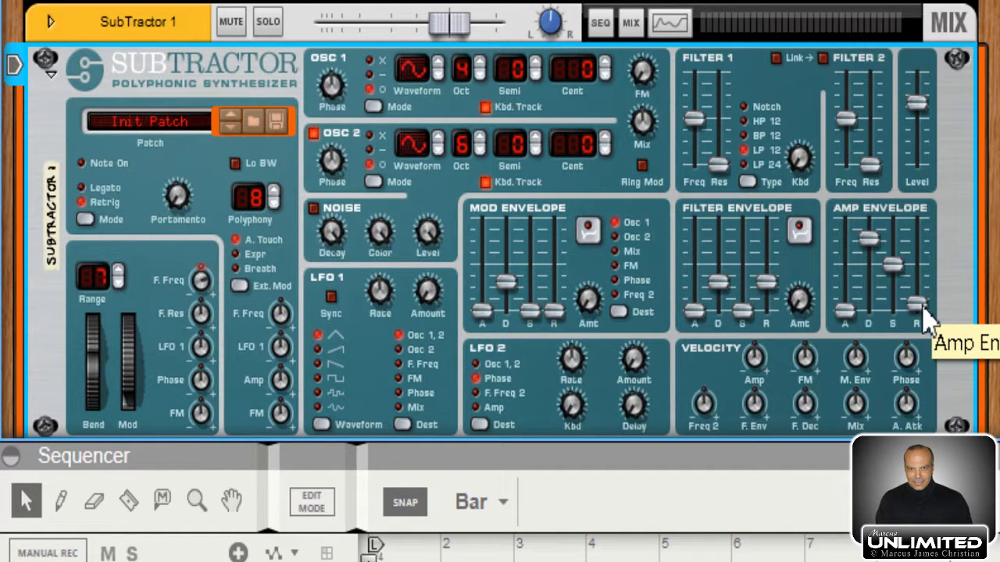
drag(924, 309, 953, 268)
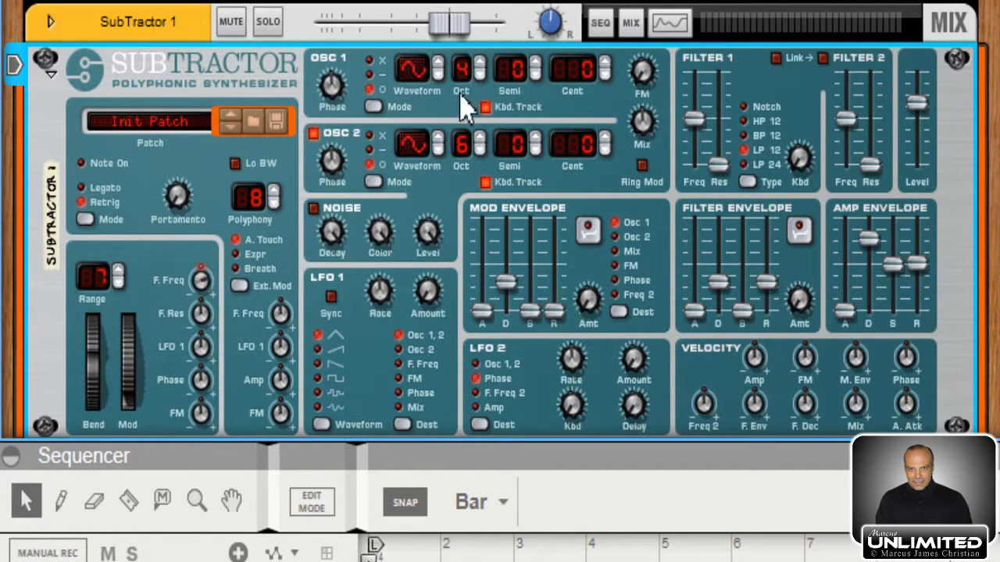
Step: Route the mod envelope to Mix with an amount of 97, and raise the amp envelope's attack to about halfway
click(619, 252)
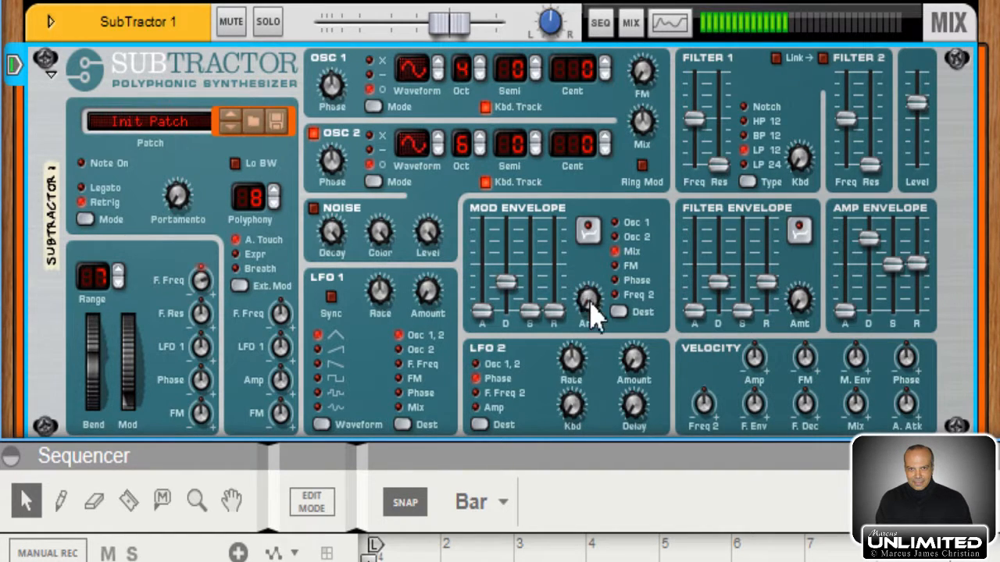
drag(591, 296, 591, 263)
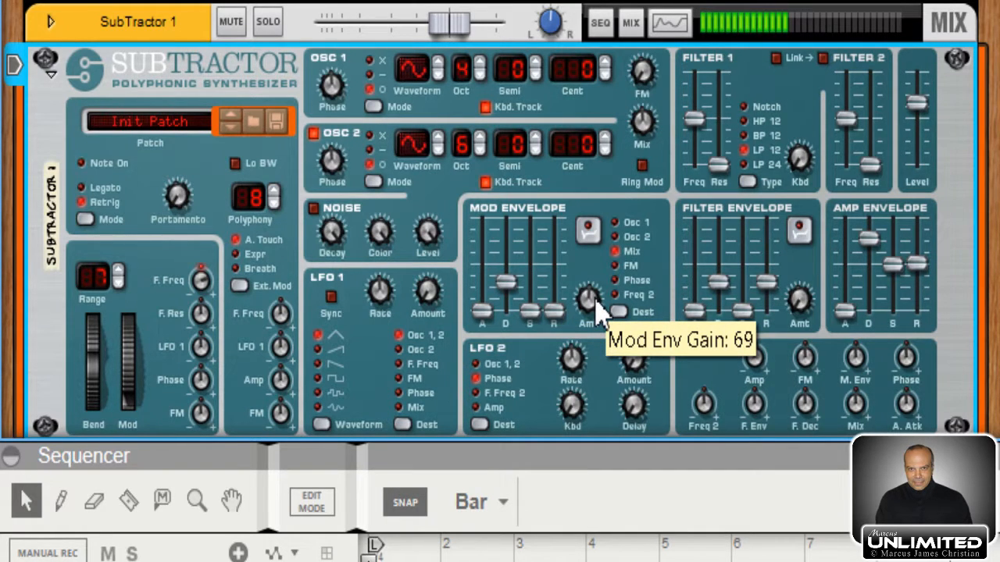
drag(597, 301, 597, 296)
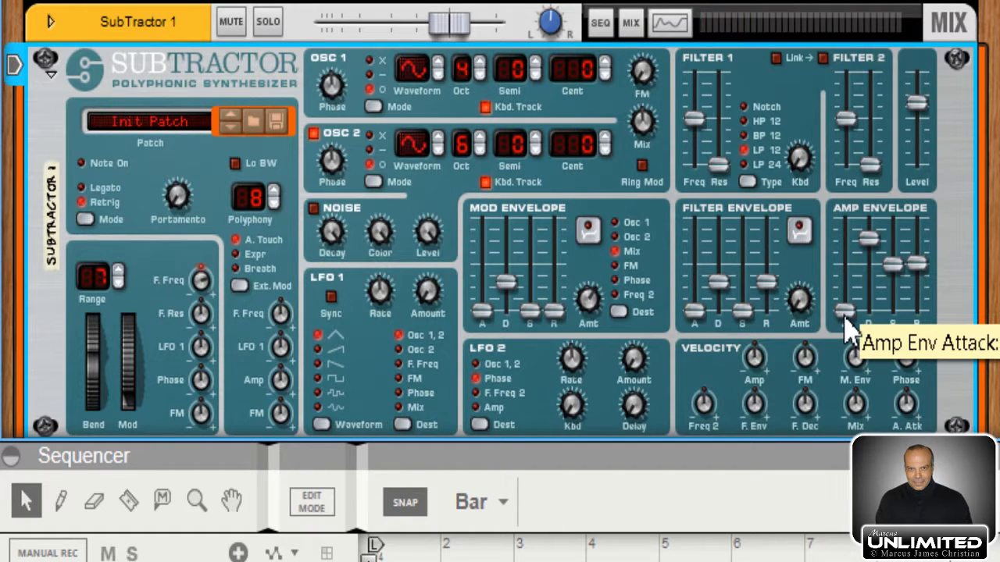
drag(848, 316, 848, 268)
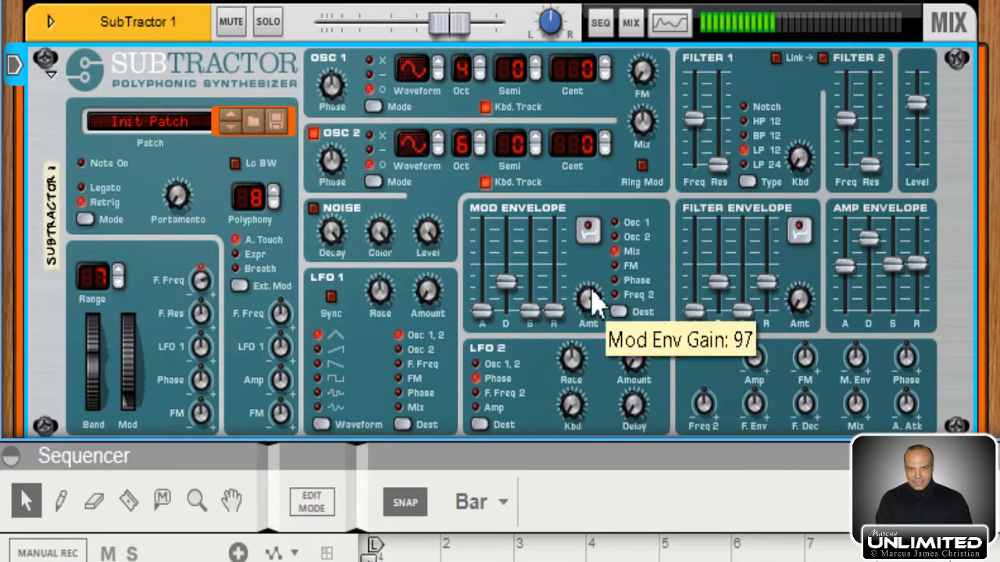
Step: Invert the mod envelope, with its decay at about two-thirds and its release at about halfway
drag(510, 289, 512, 251)
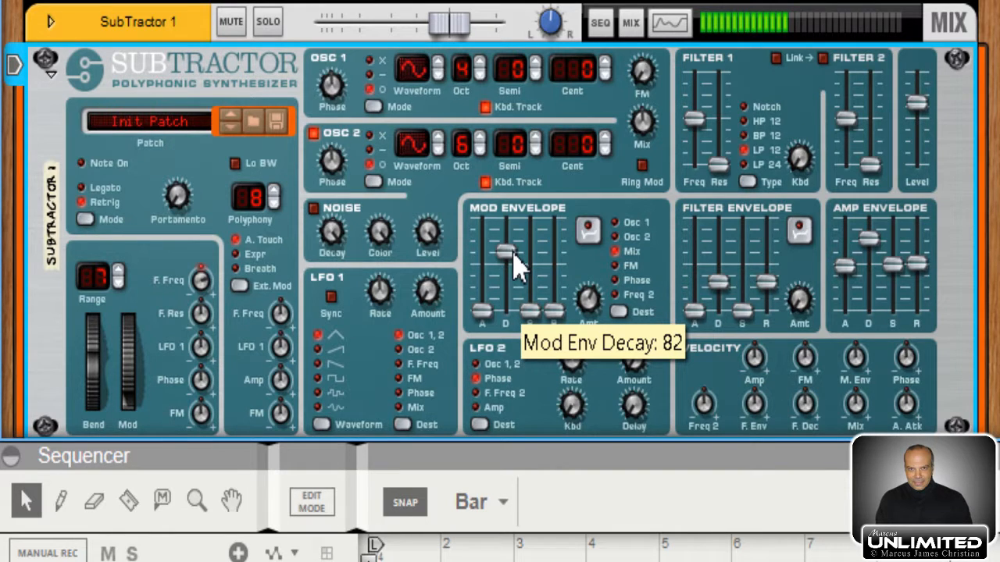
drag(513, 270, 513, 250)
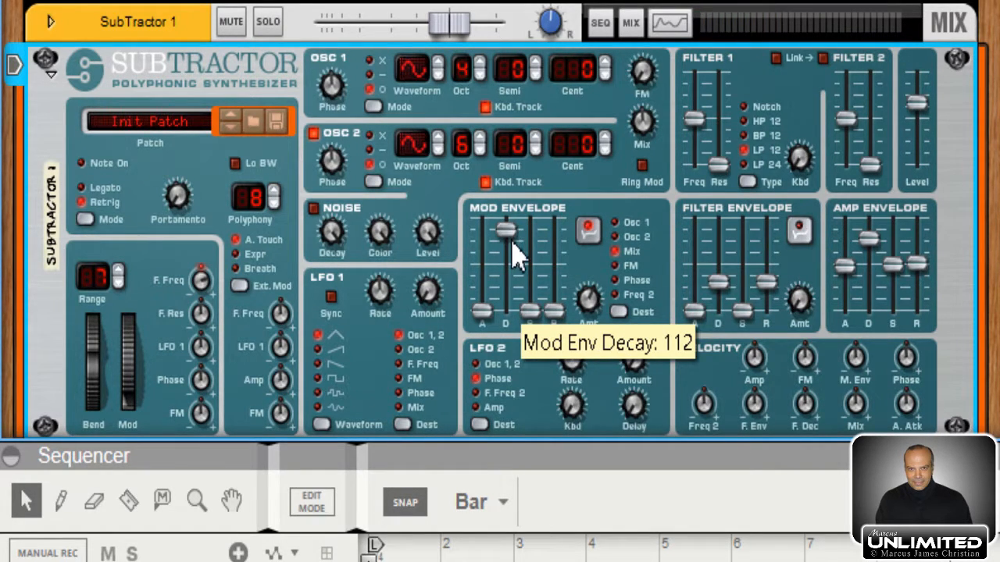
drag(508, 231, 499, 259)
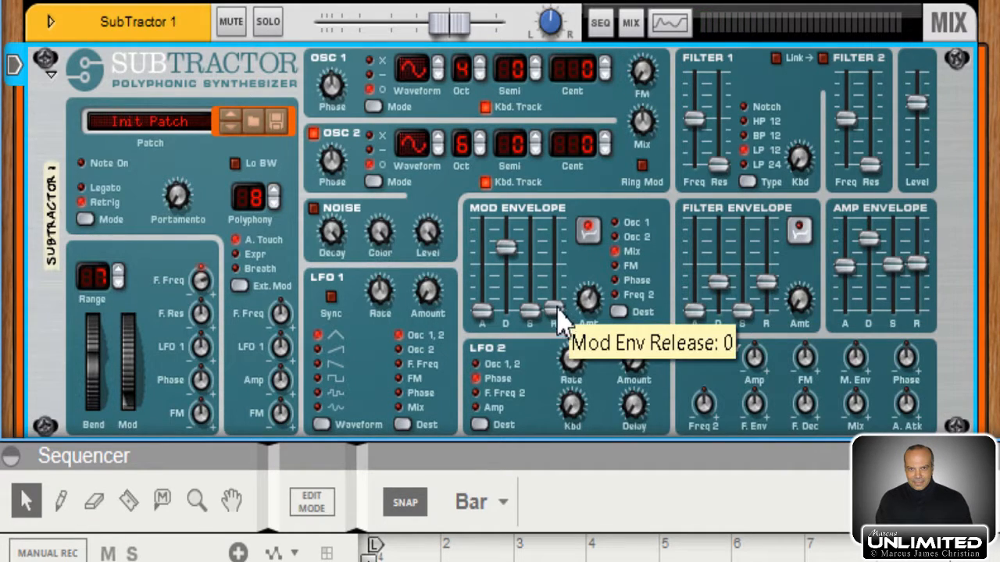
drag(557, 311, 554, 279)
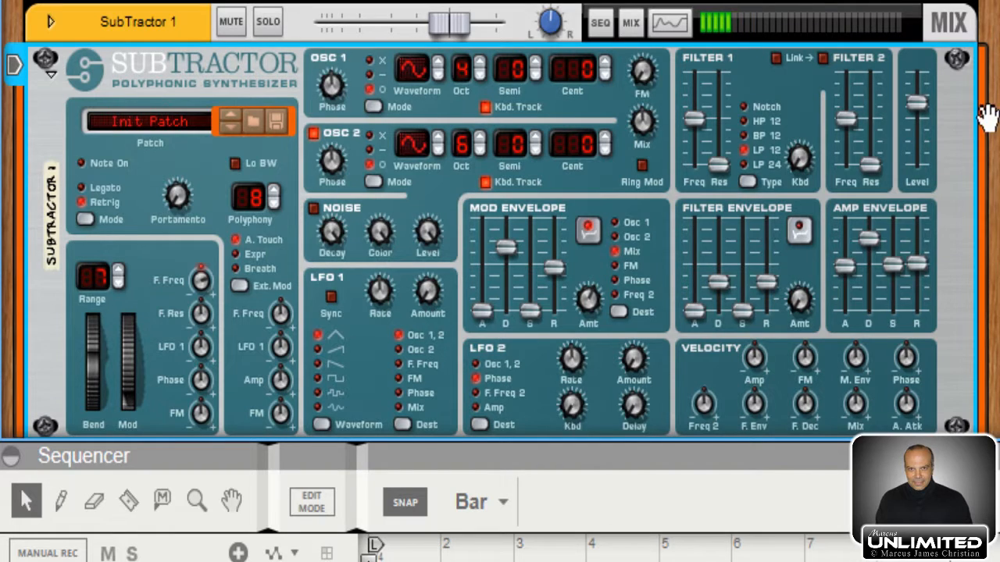
Step: Sweep the master level low and high, and settle it at about two-thirds
drag(919, 102, 924, 165)
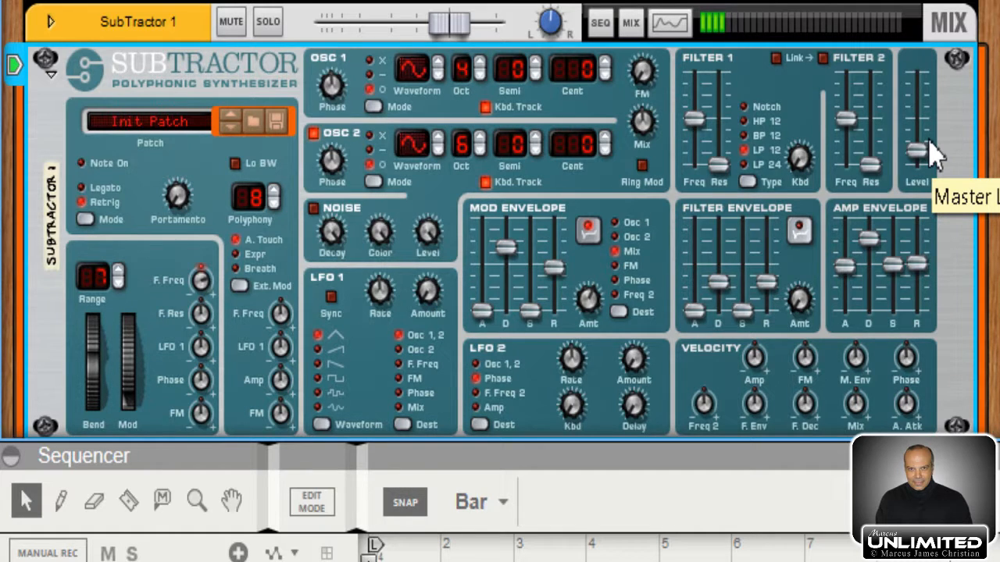
drag(929, 155, 919, 92)
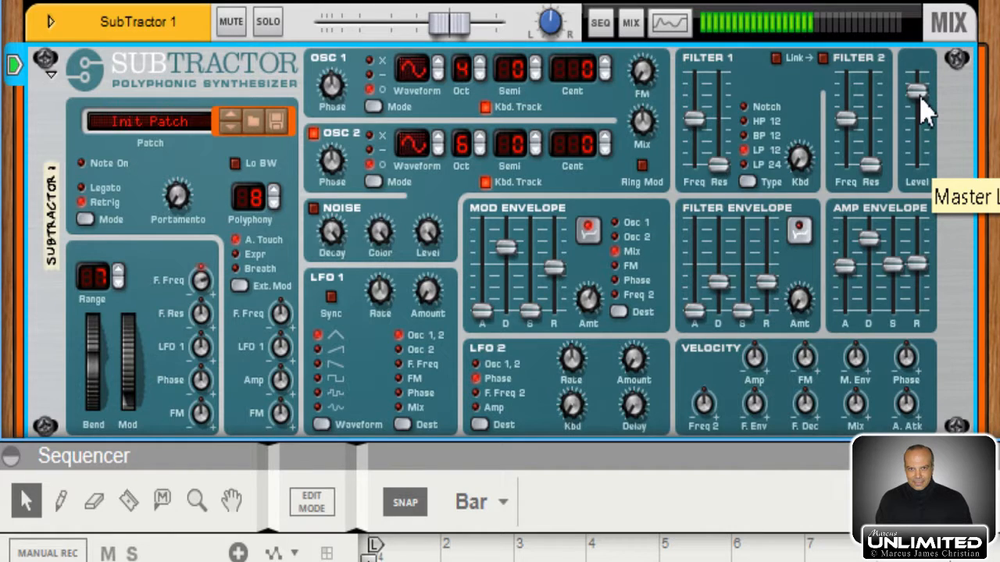
click(928, 112)
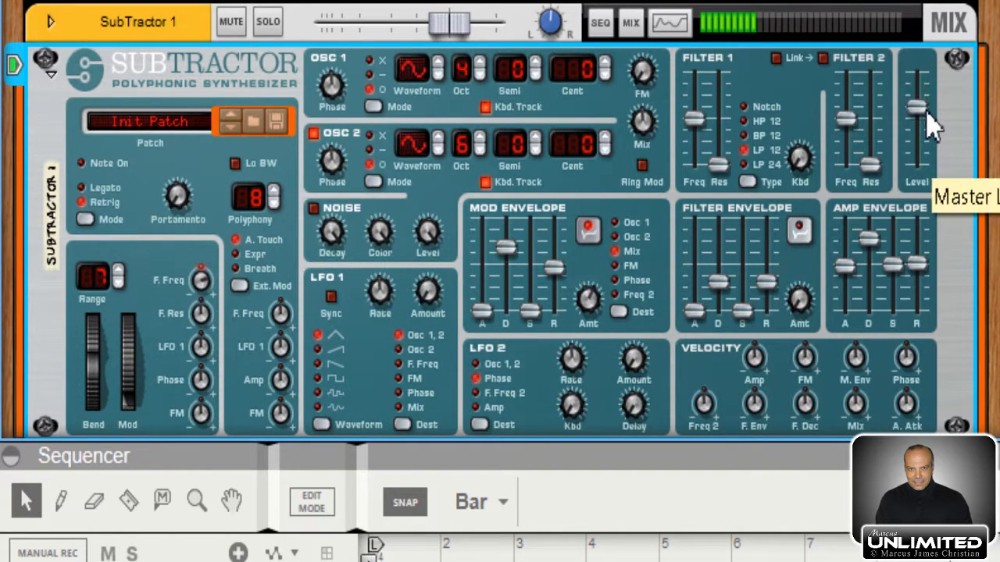
drag(927, 117, 922, 113)
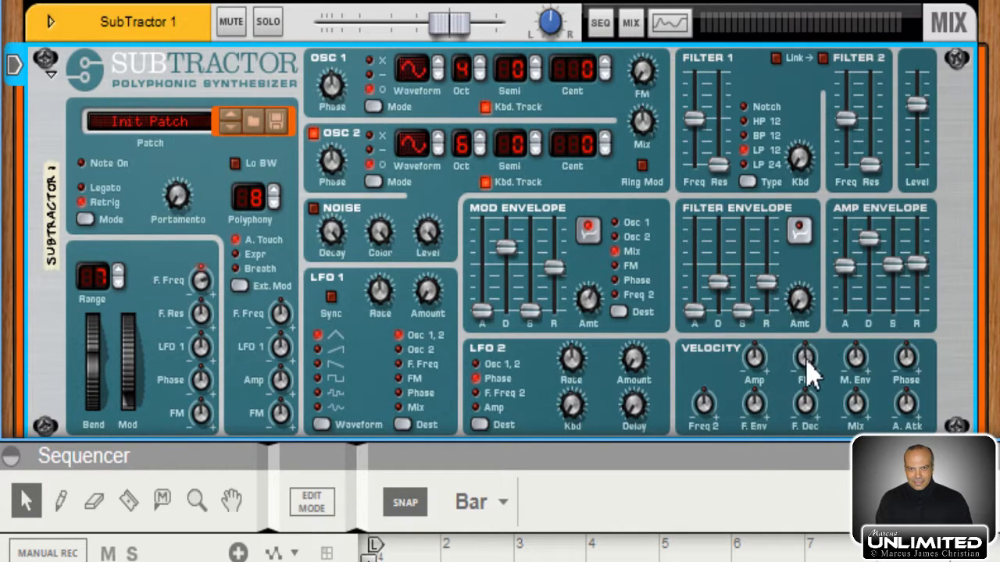
Step: Try positive velocity amounts for FM, starting at 10, and turn the velocity FM amount to a negative value
mouse_move(810, 375)
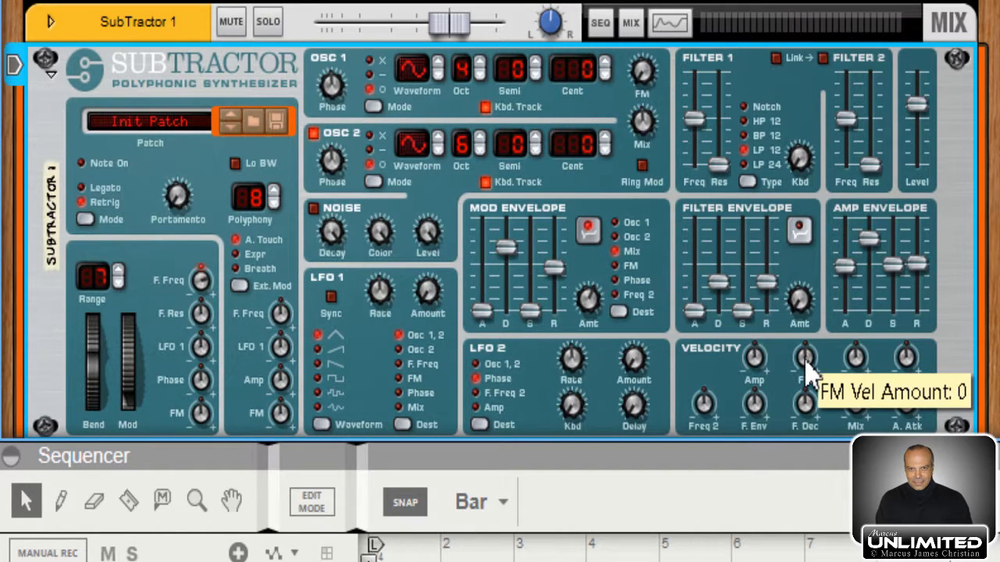
drag(807, 364, 810, 359)
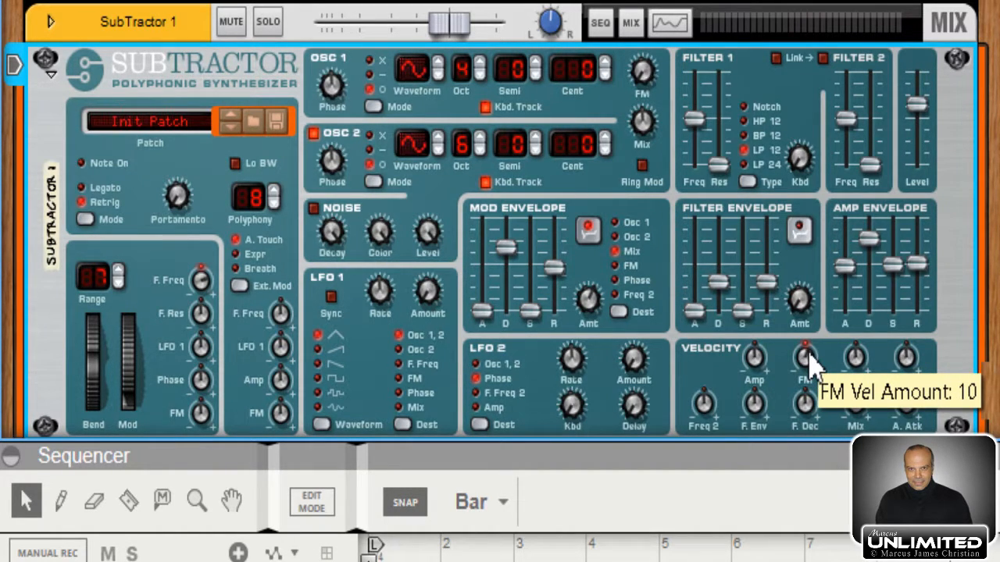
mouse_move(765, 380)
drag(804, 357, 821, 339)
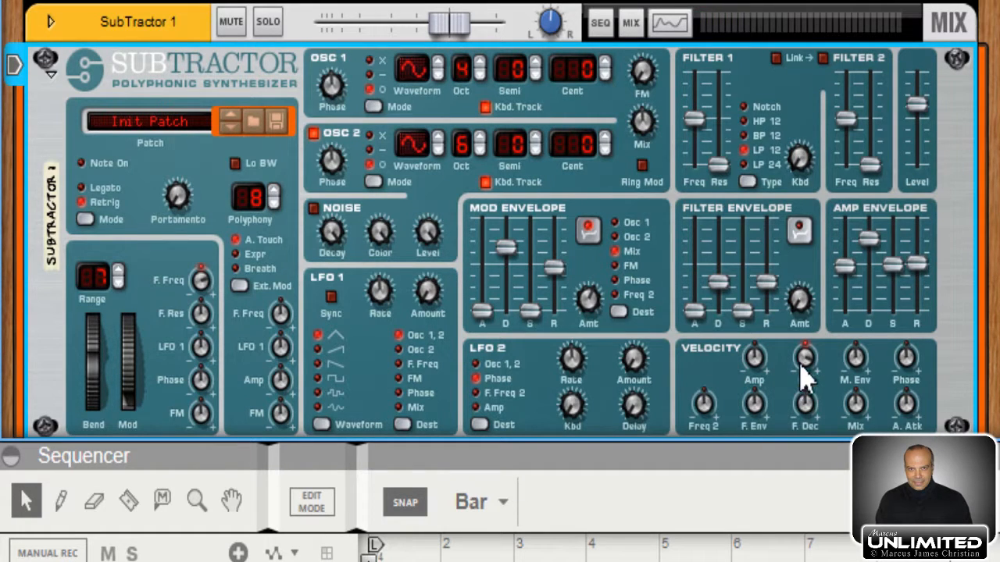
mouse_move(808, 384)
mouse_down()
mouse_move(810, 403)
mouse_move(806, 371)
mouse_up()
drag(808, 368, 813, 426)
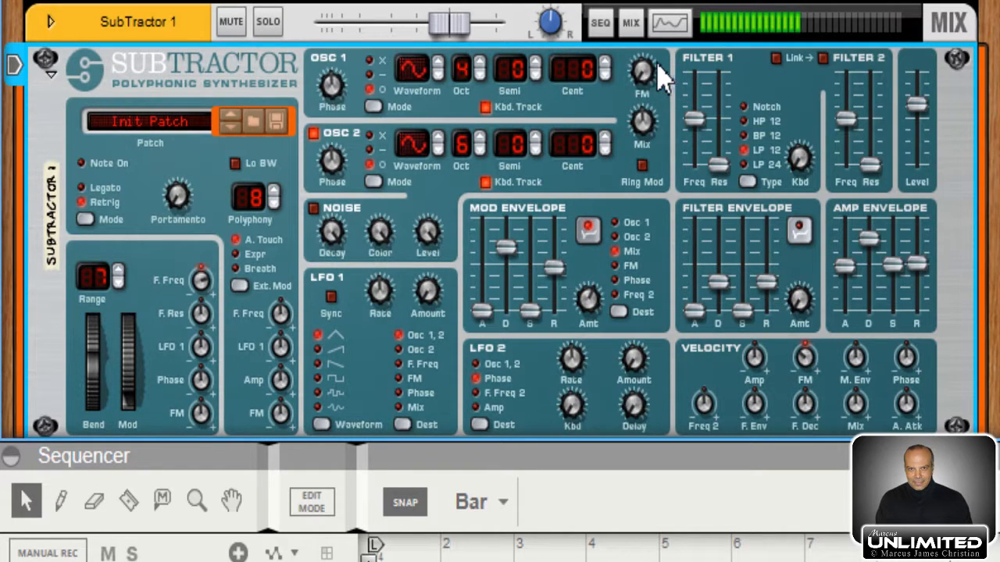
Step: Try raising the oscillators' FM amount, bring it back down, and readjust the velocity FM amount
mouse_move(648, 90)
mouse_down()
mouse_move(650, 63)
mouse_move(661, 73)
mouse_move(644, 73)
mouse_up()
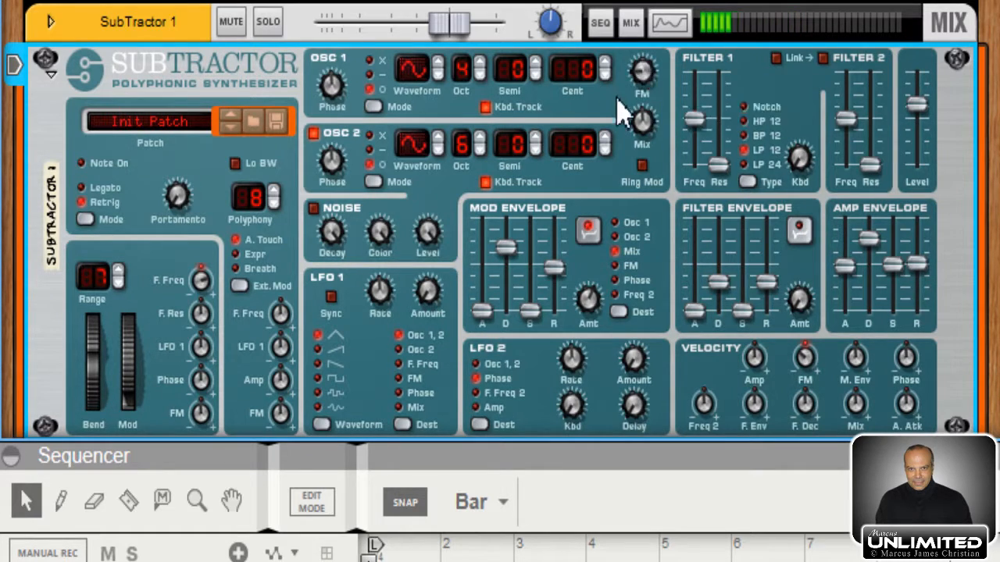
mouse_move(643, 74)
mouse_down()
mouse_move(642, 85)
mouse_move(643, 76)
mouse_up()
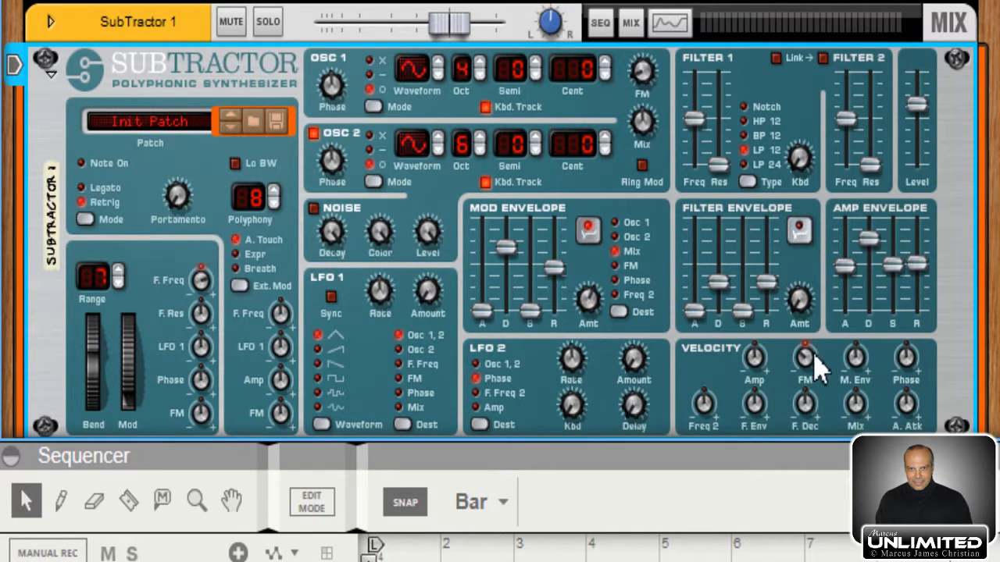
drag(810, 370, 808, 386)
Step: Route LFO 1 to FM using the soft random waveform, and raise the LFO 1 amount
mouse_move(555, 244)
mouse_move(626, 422)
click(405, 379)
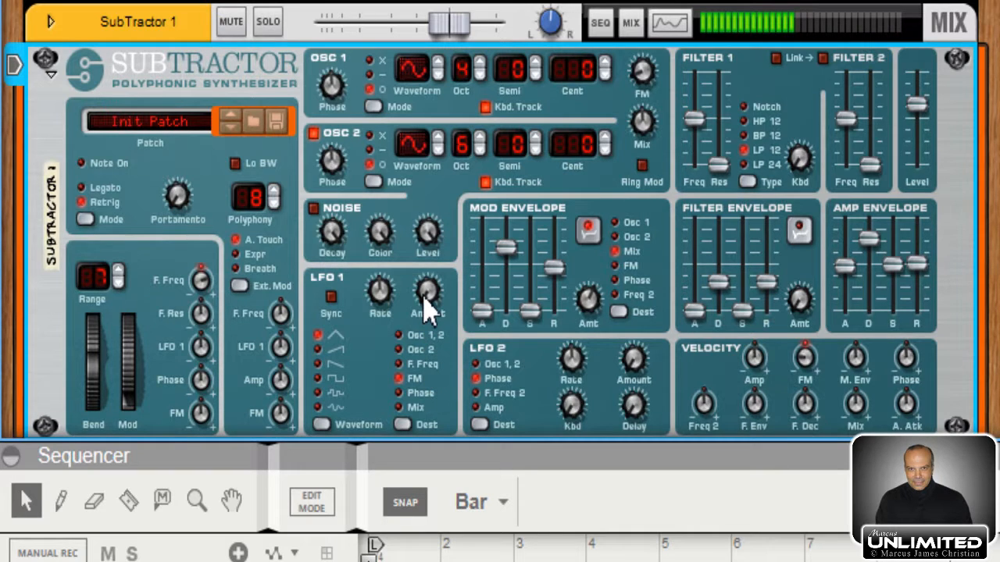
mouse_move(428, 309)
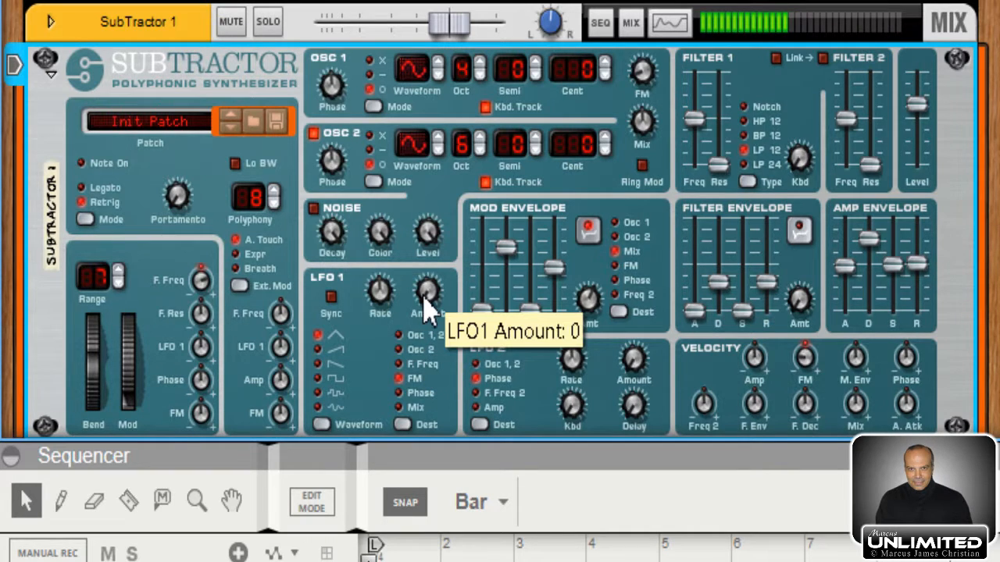
click(318, 408)
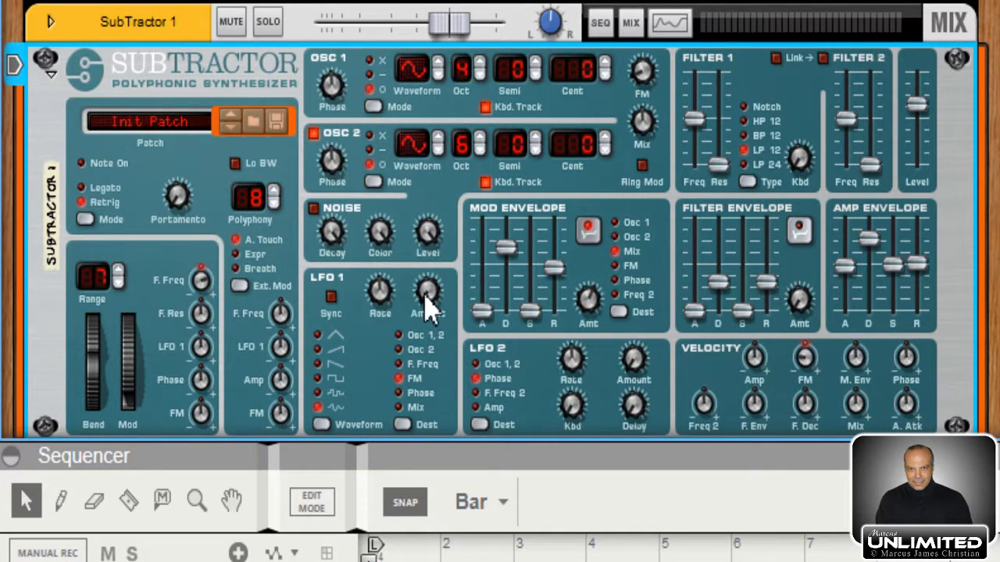
mouse_move(434, 310)
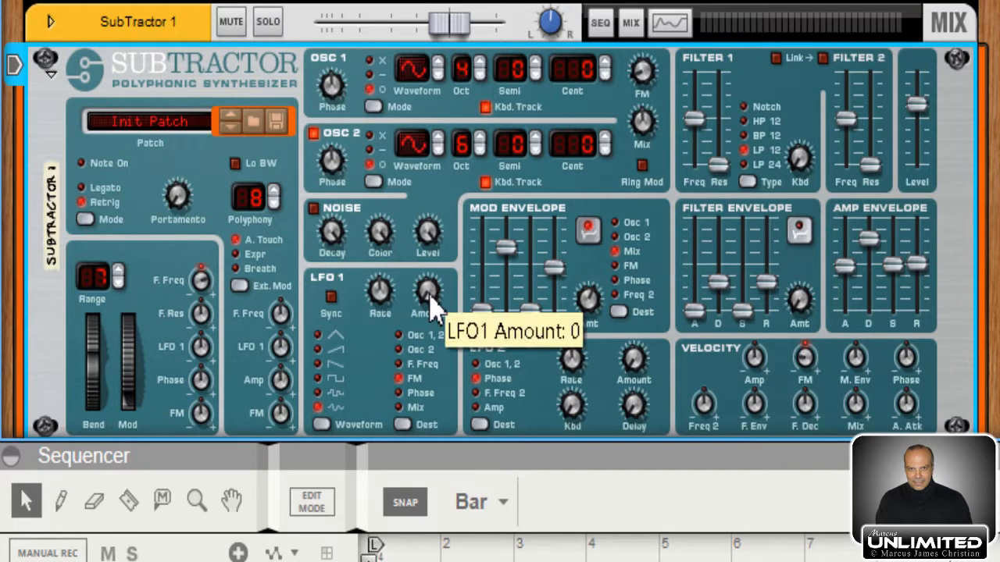
drag(435, 310, 428, 263)
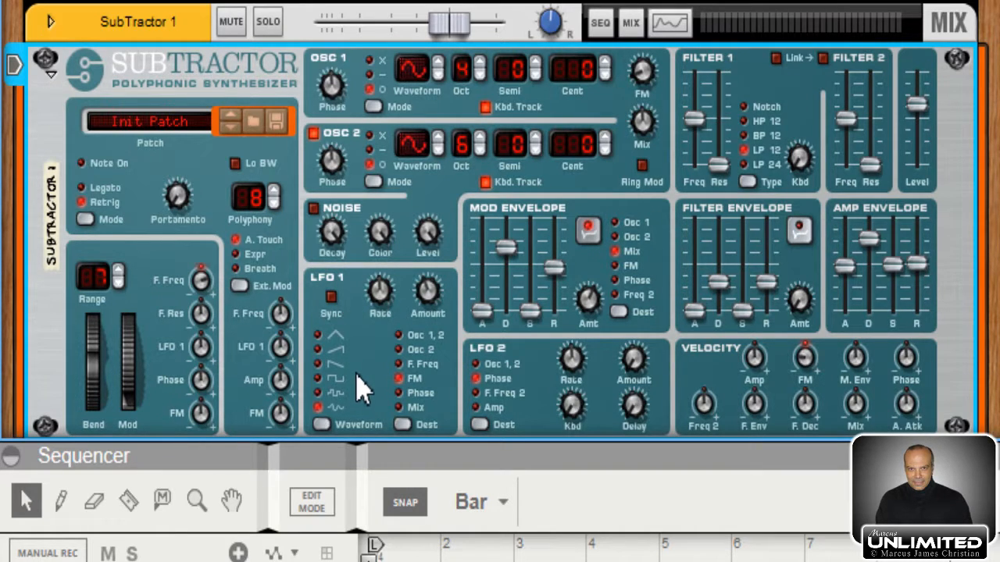
Step: Compare LFO 1's stepped random waveform with soft random, returning to soft random
click(317, 393)
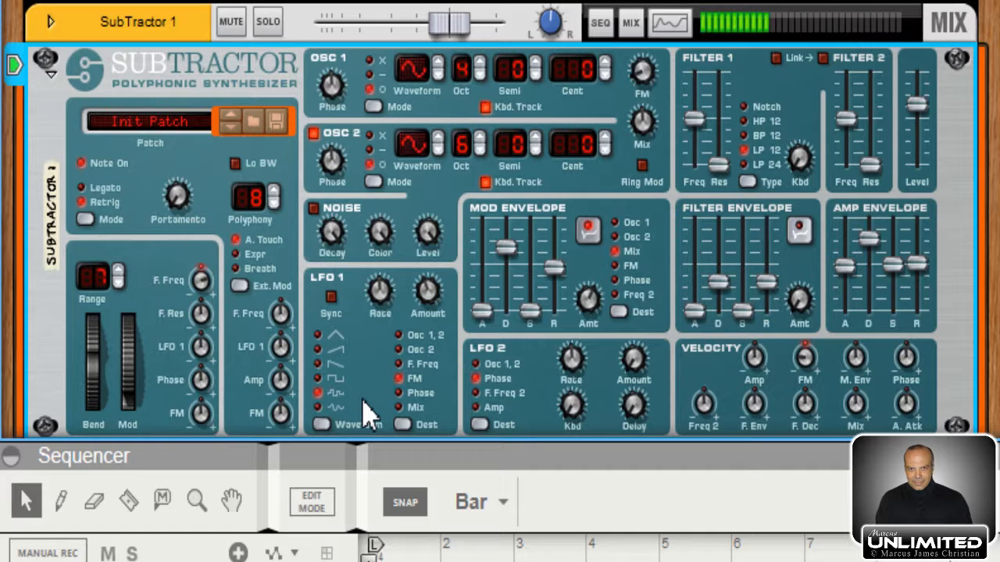
click(318, 407)
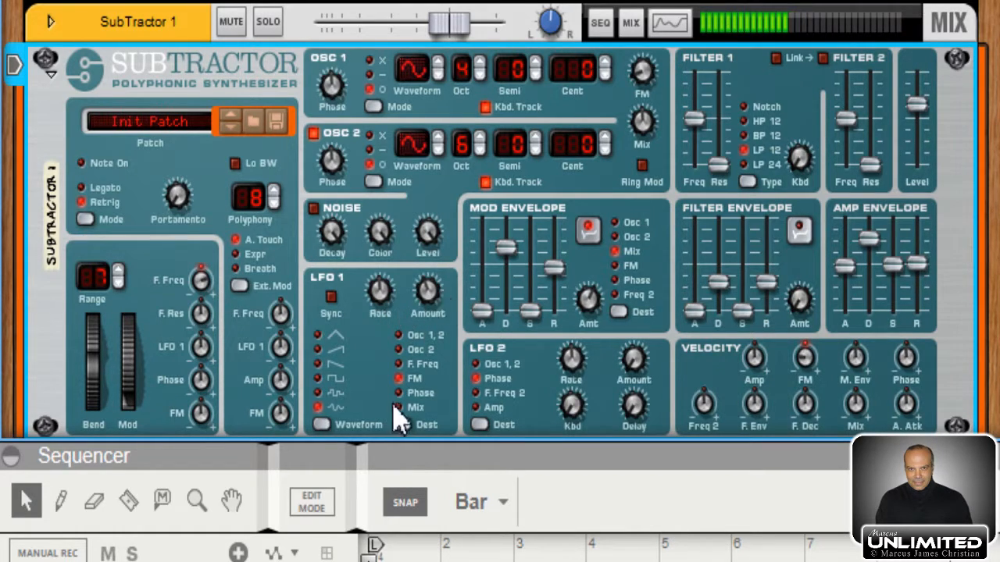
click(320, 397)
click(317, 408)
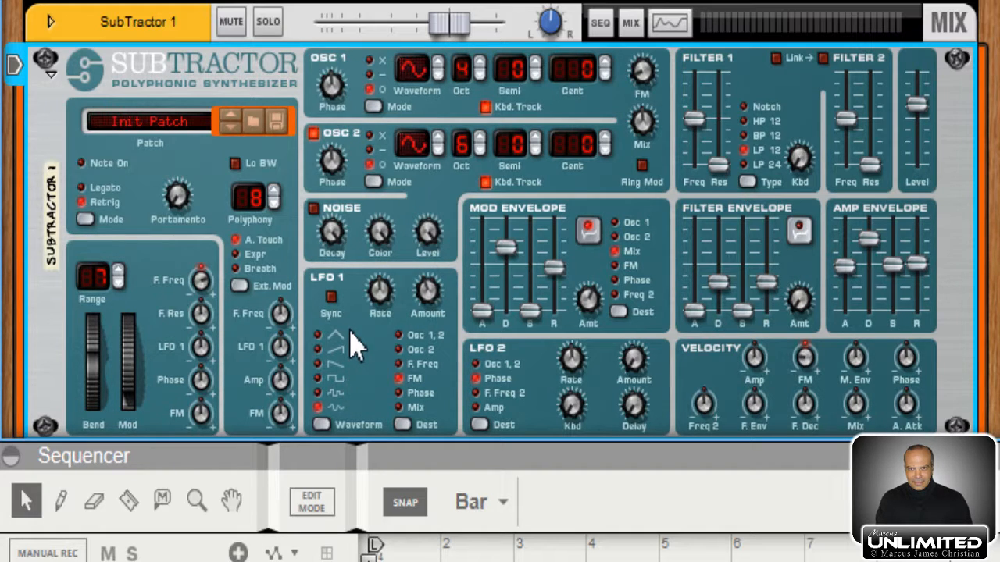
Step: Audition LFO 1's triangle, sawtooth, square and stepped random waveforms on FM, and return to soft random
click(319, 341)
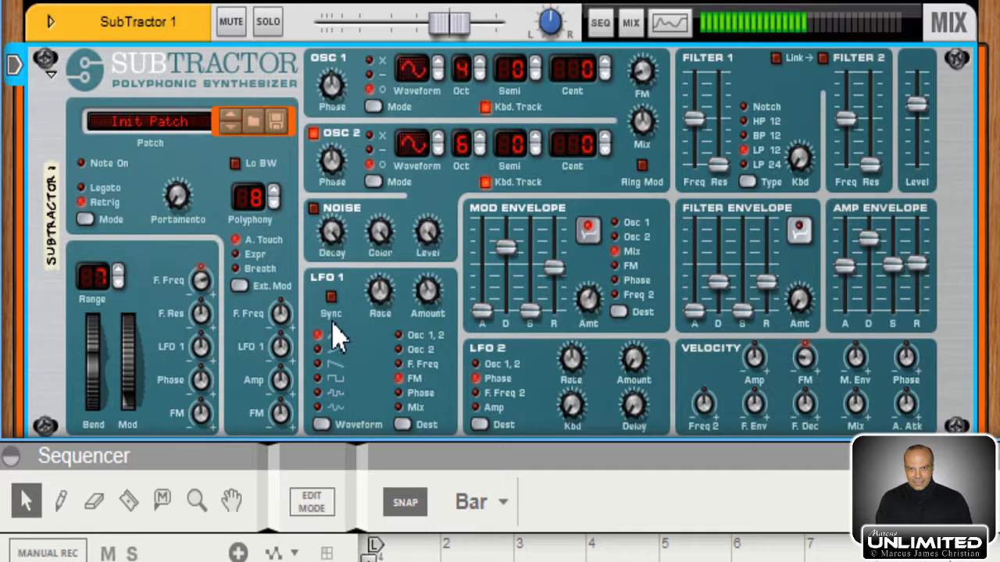
click(319, 349)
click(320, 365)
click(320, 380)
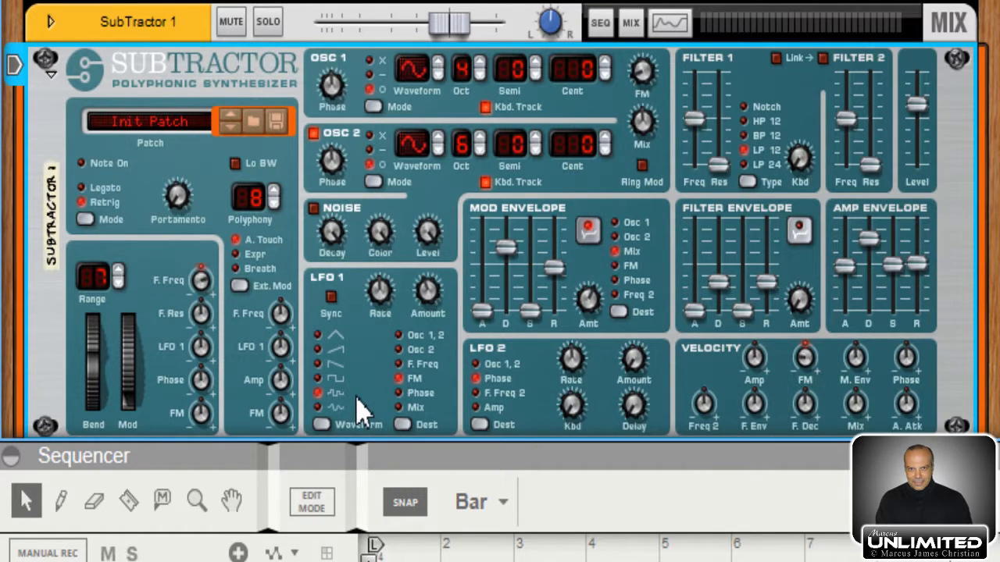
click(322, 423)
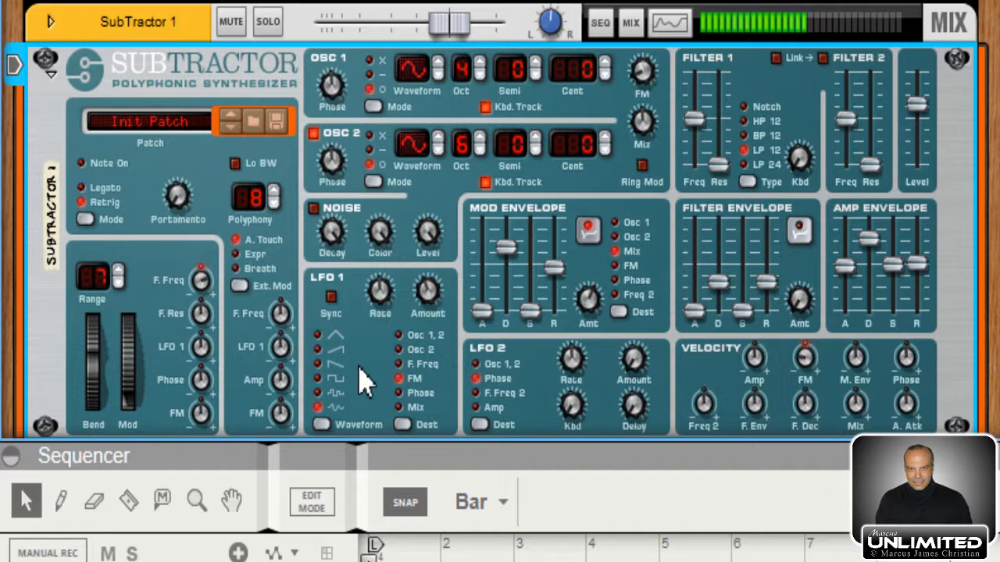
Step: Sync LFO 1 to tempo, trying rates of 3/16 and 3/8, and compare against sync off before leaving it on
click(332, 298)
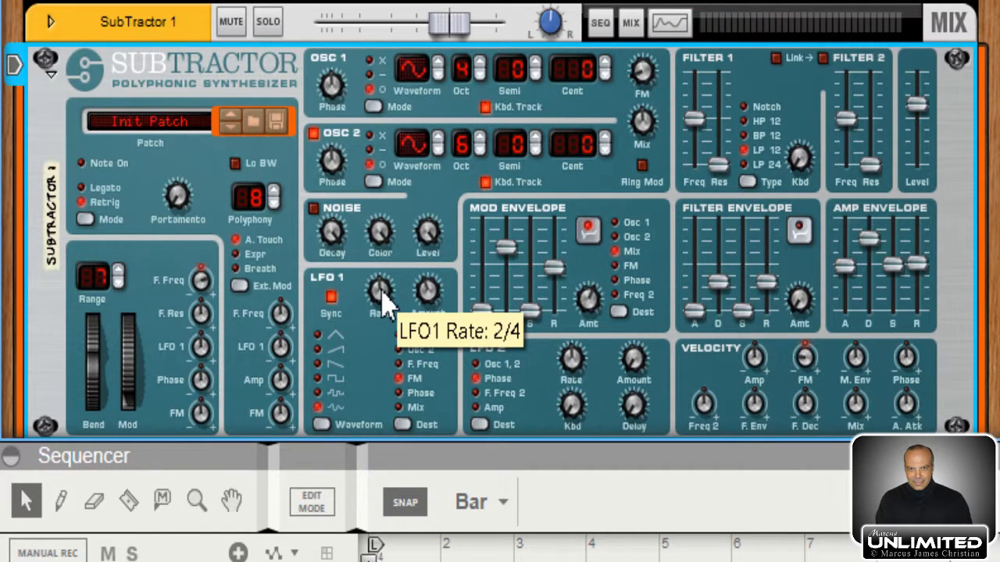
scroll(382, 294, up, 3)
scroll(385, 292, down, 3)
scroll(385, 285, down, 2)
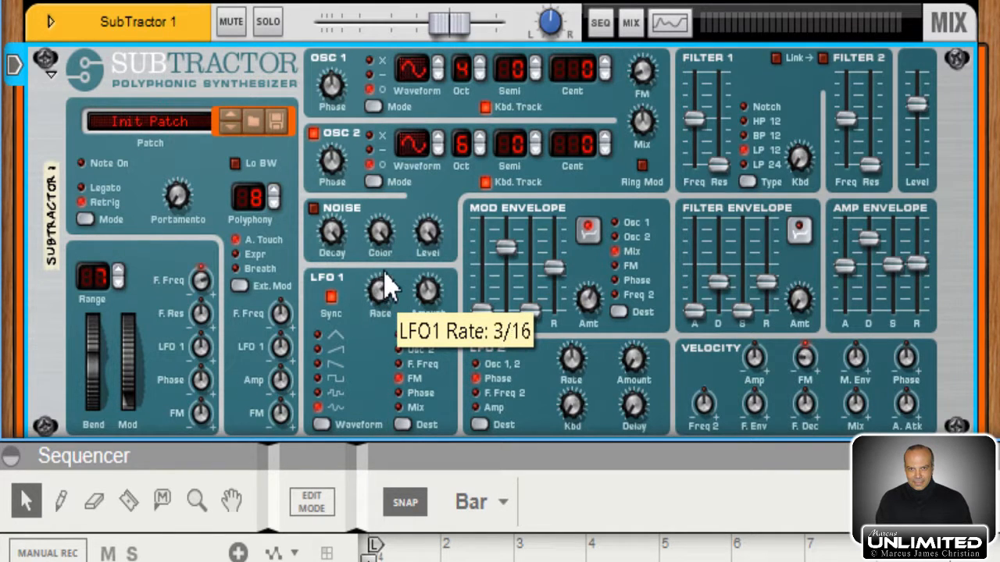
scroll(388, 290, up, 1)
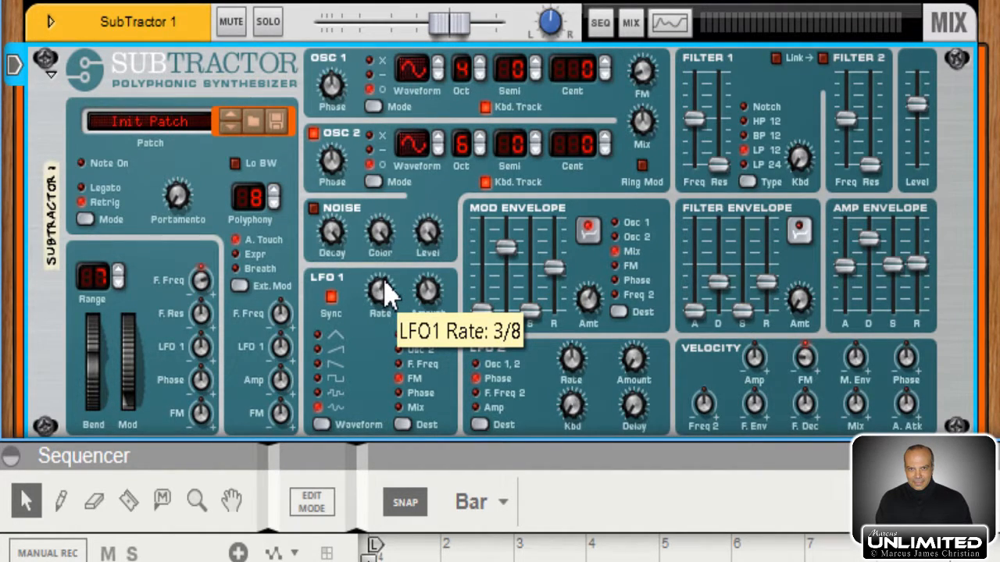
scroll(388, 295, down, 1)
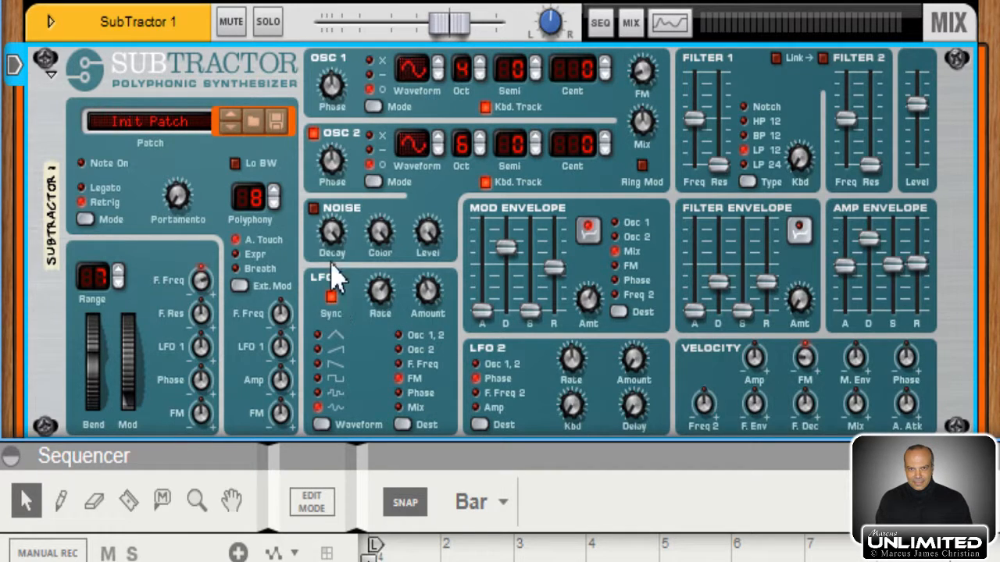
click(332, 297)
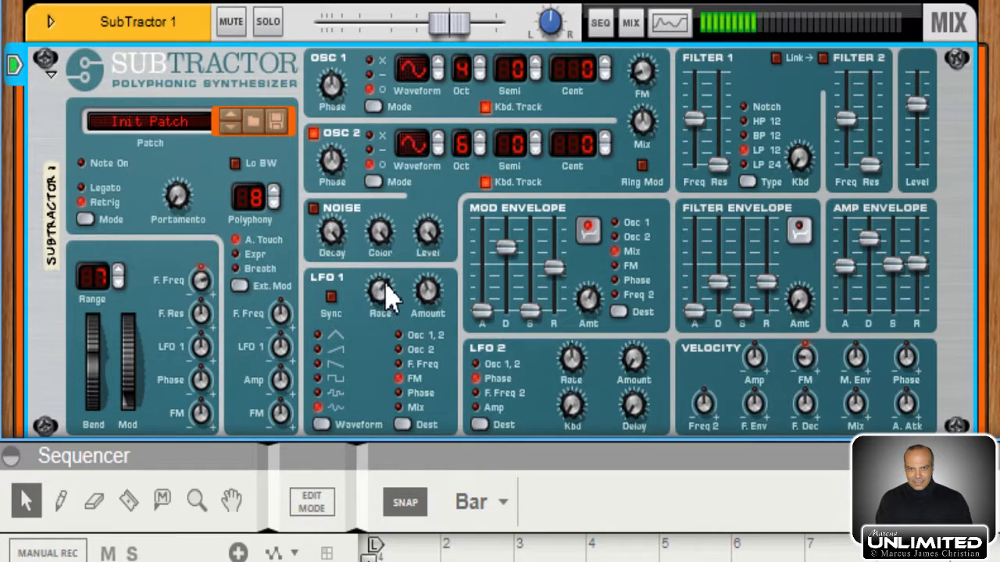
click(332, 300)
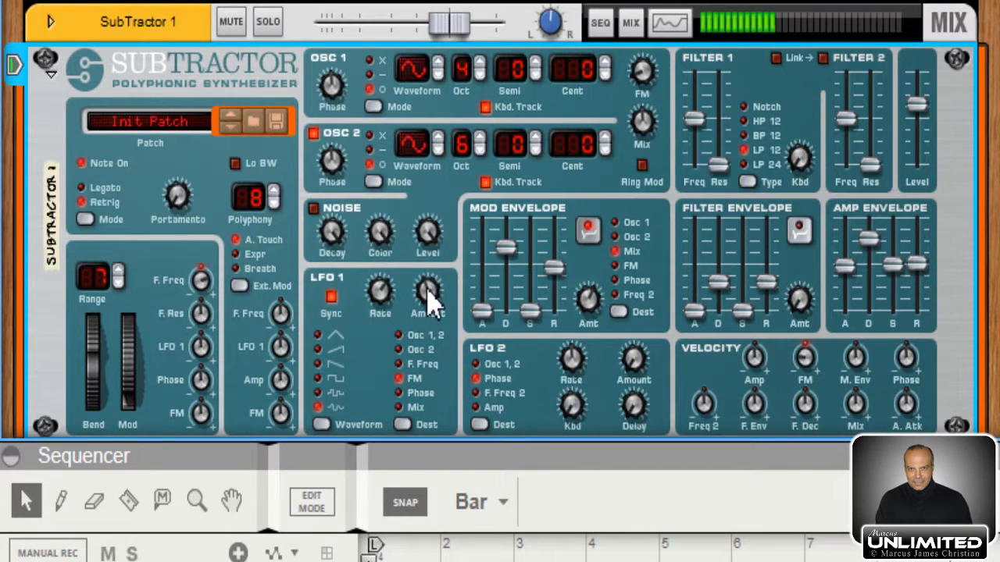
Step: Try an LFO 1 amount of 99 and bring it back down to a moderate level
drag(426, 294, 440, 274)
mouse_move(425, 292)
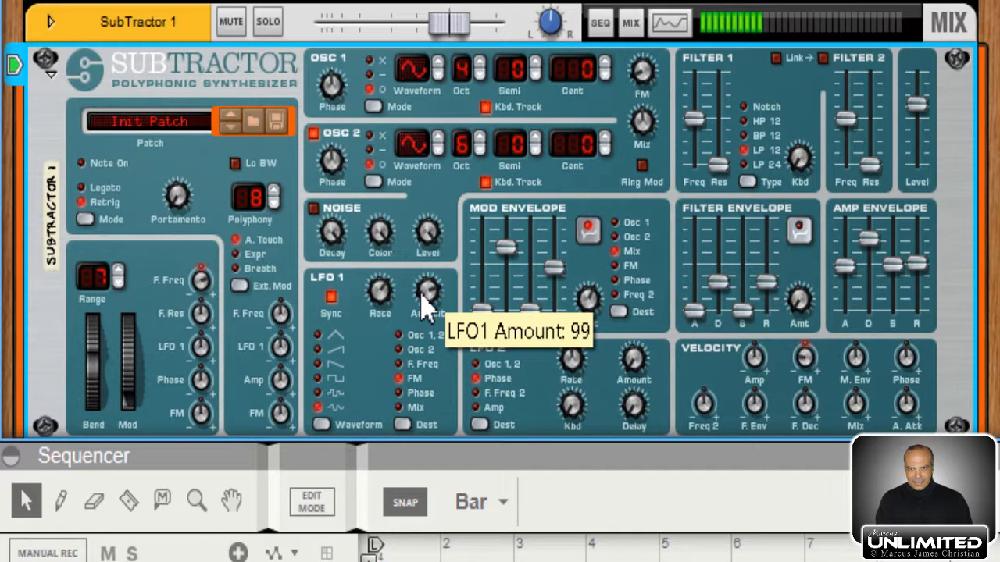
drag(428, 311, 423, 336)
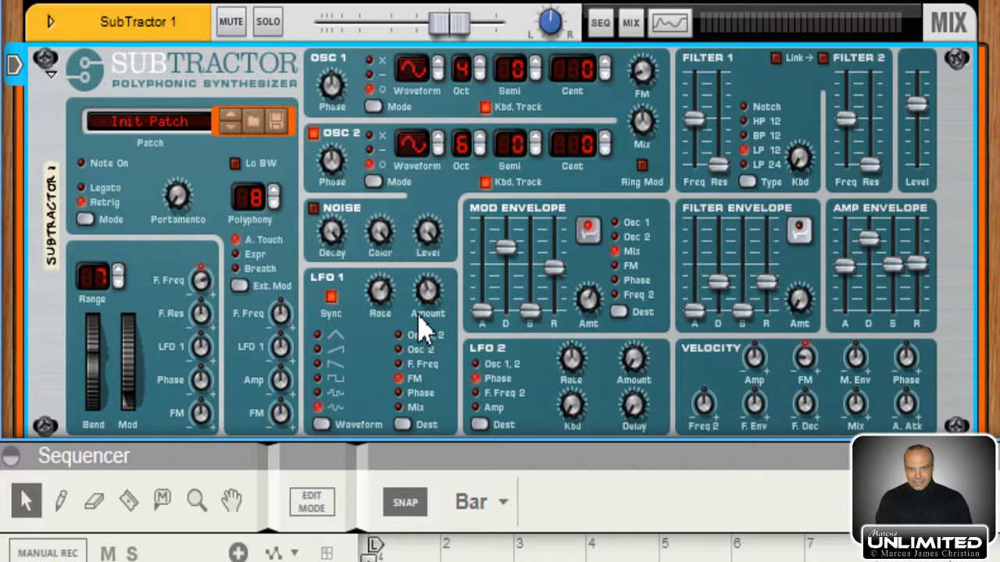
mouse_move(422, 327)
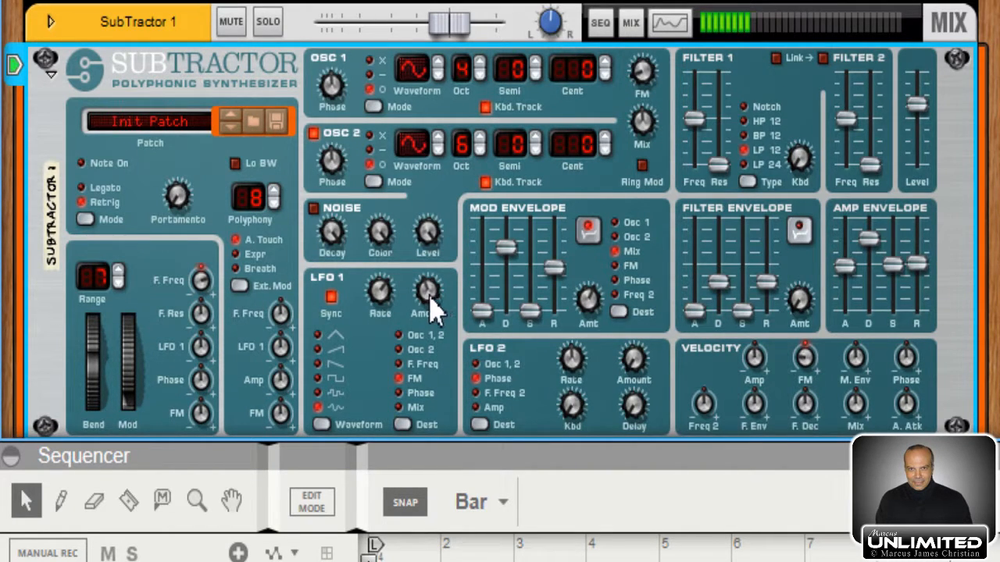
drag(435, 313, 433, 312)
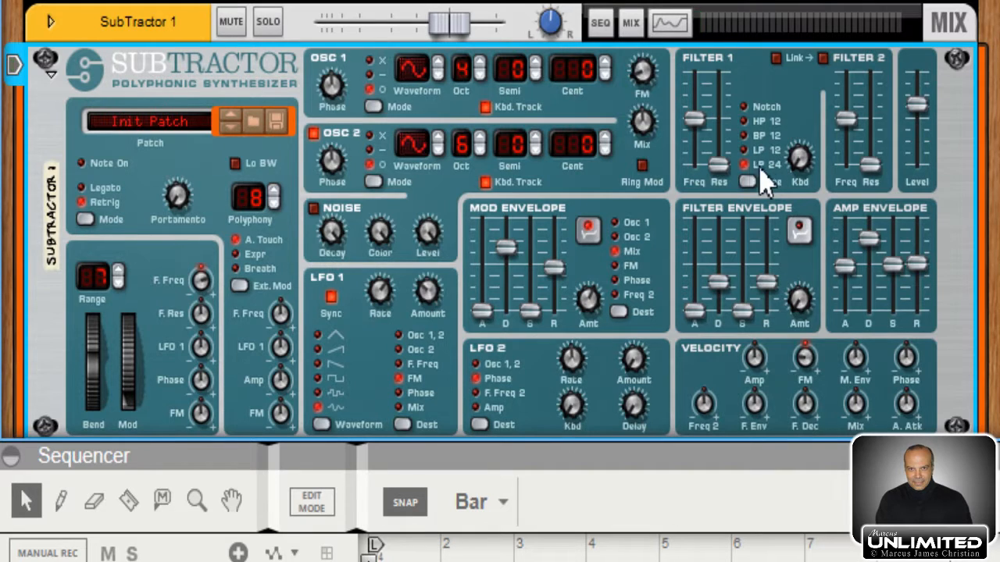
Step: Compare Filter 1's HP 12, LP 12 and BP 12 types, settle on BP 12, and lower the synth's output level slightly
click(743, 136)
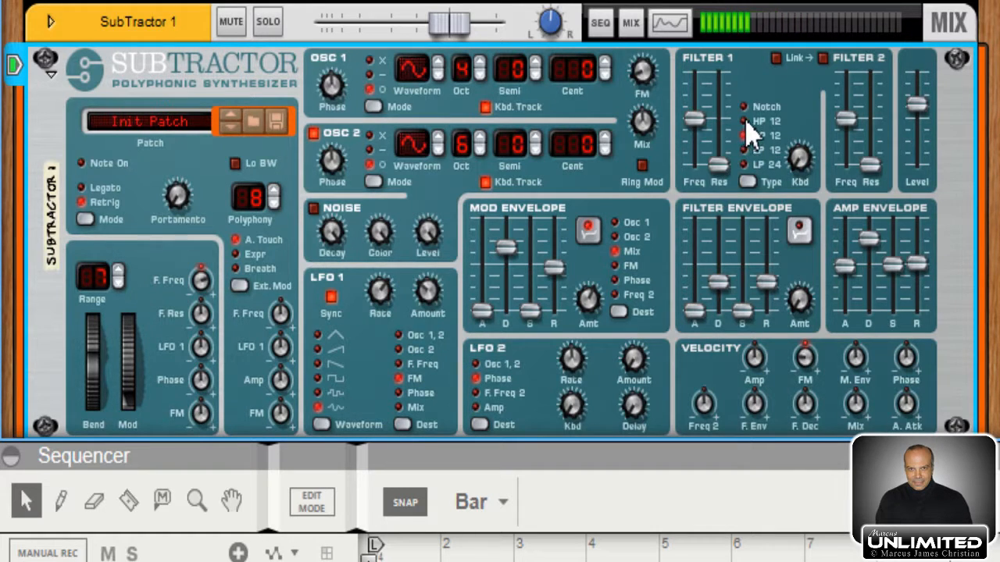
click(744, 122)
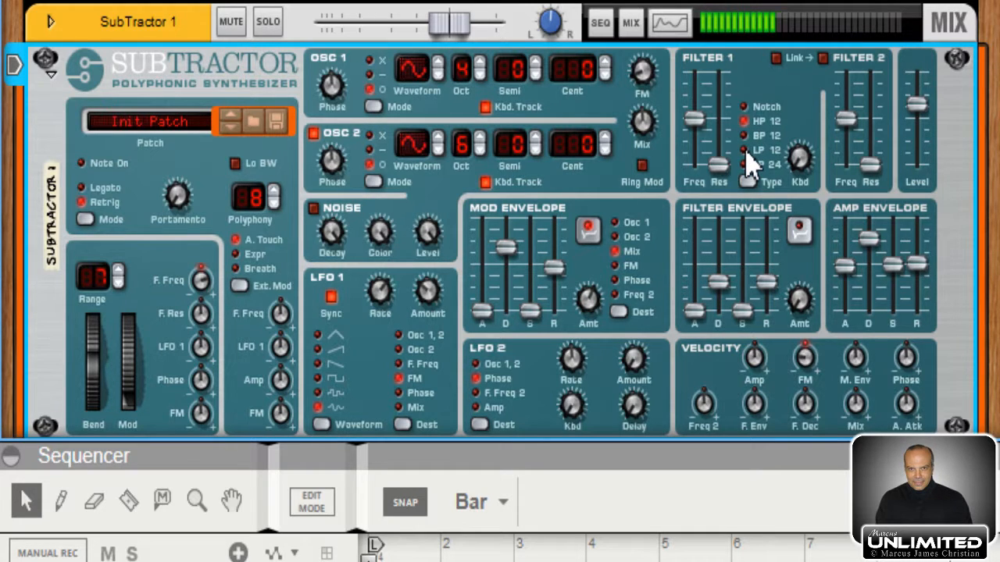
click(744, 150)
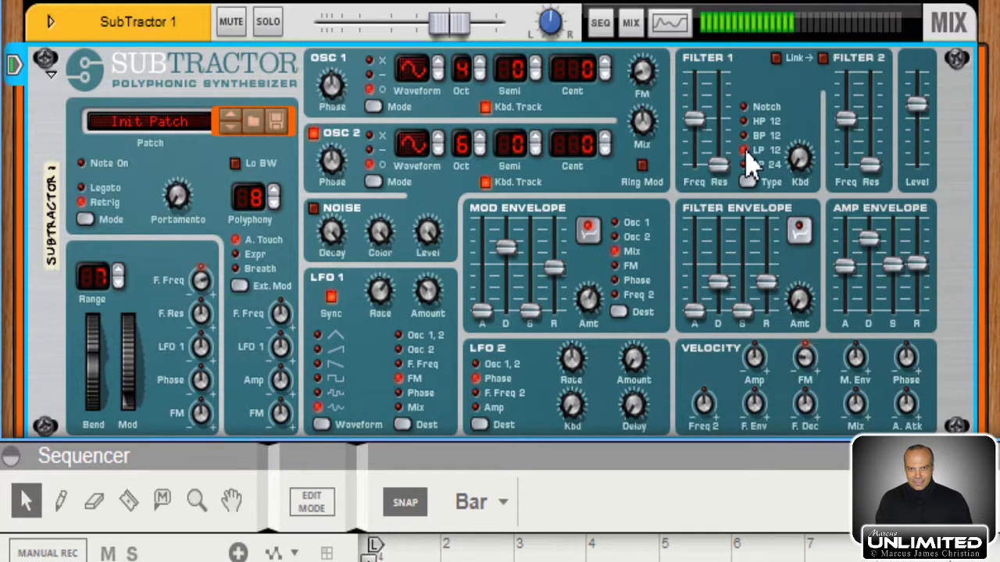
click(746, 125)
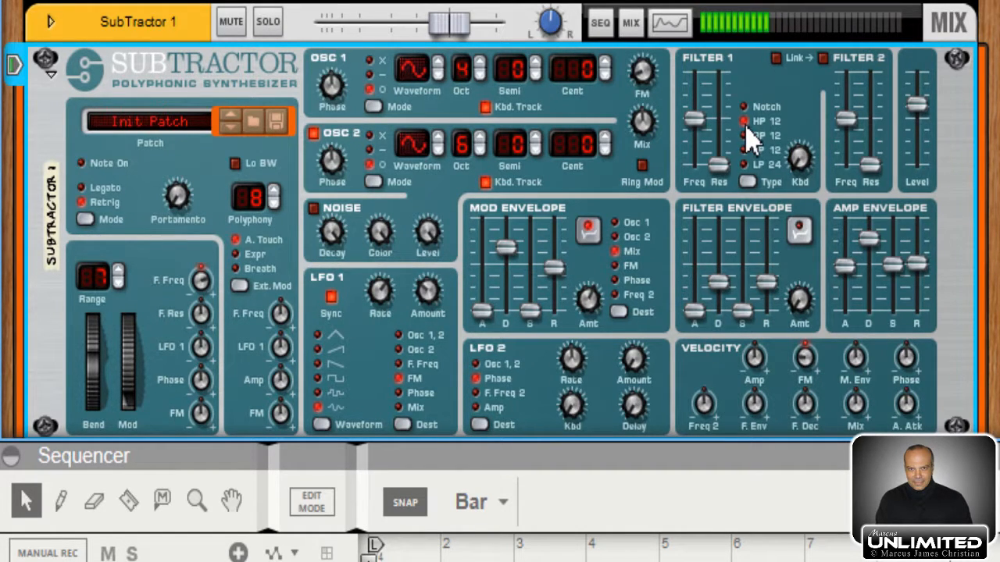
click(745, 136)
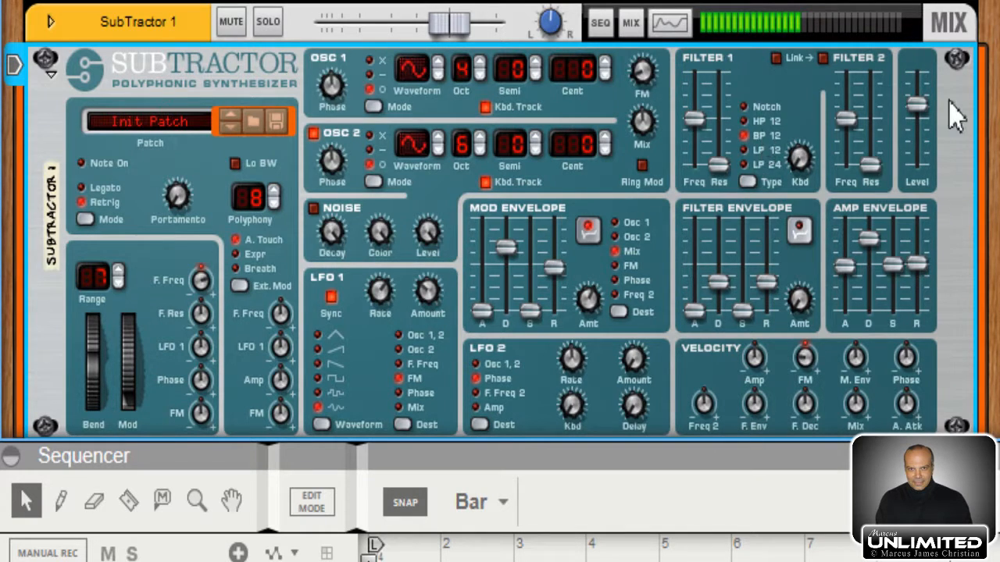
drag(910, 108, 921, 121)
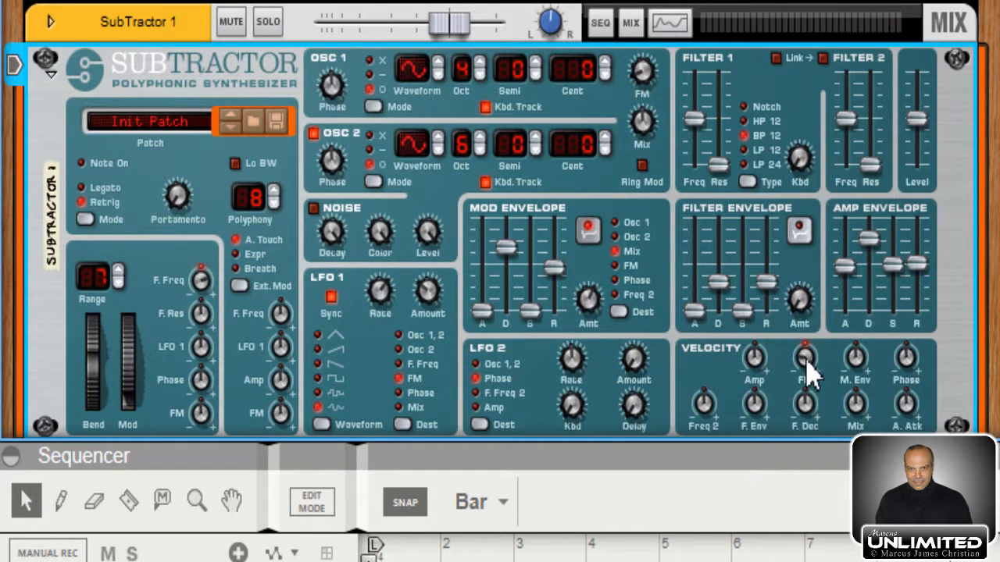
Step: Raise oscillator 1 to octave 5 and oscillator 2 to octave 7
mouse_move(811, 375)
click(482, 66)
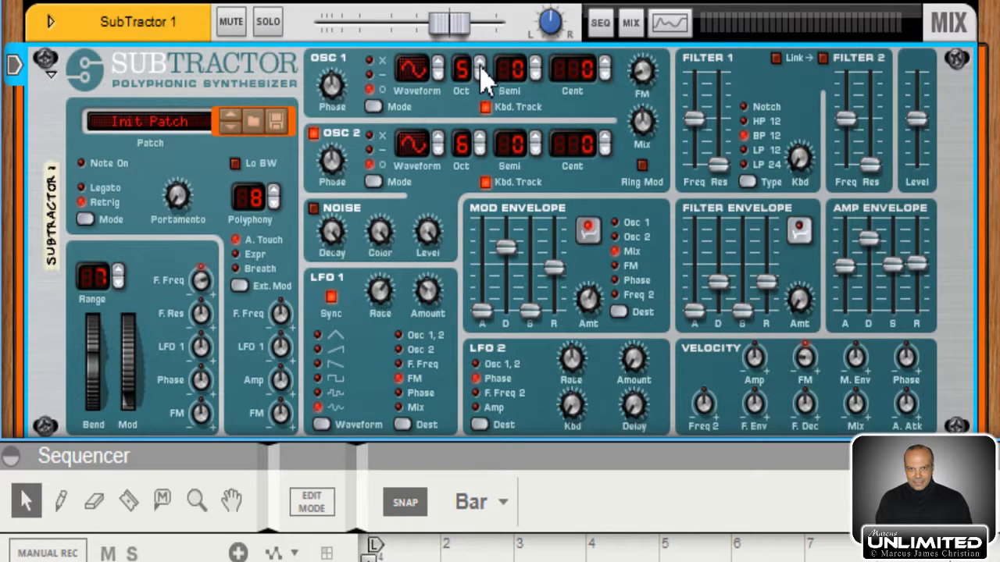
click(481, 142)
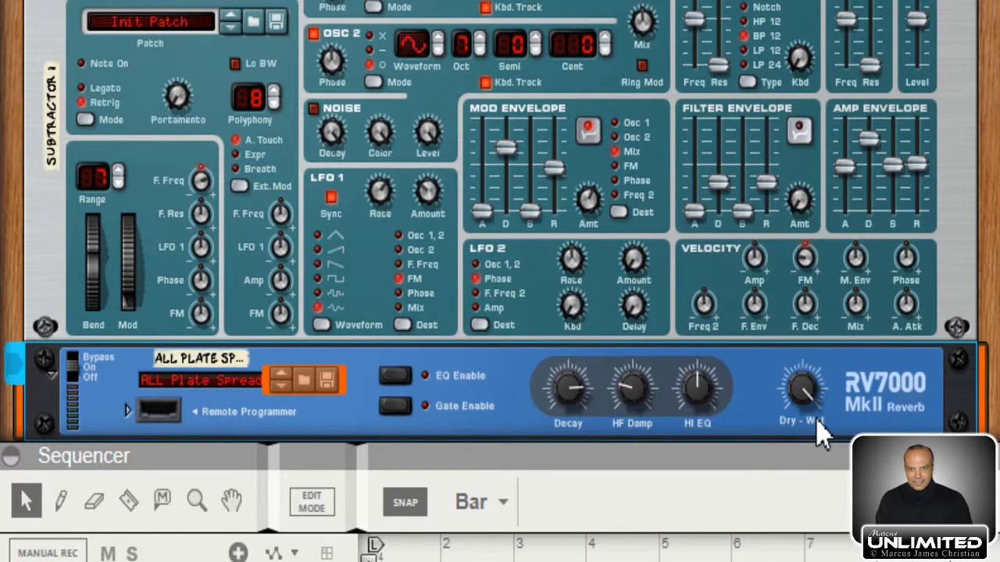
Step: Load the ALL FilmScore patch into the RV7000 reverb and raise Filter 1's keyboard tracking
mouse_move(816, 425)
drag(16, 196, 157, 379)
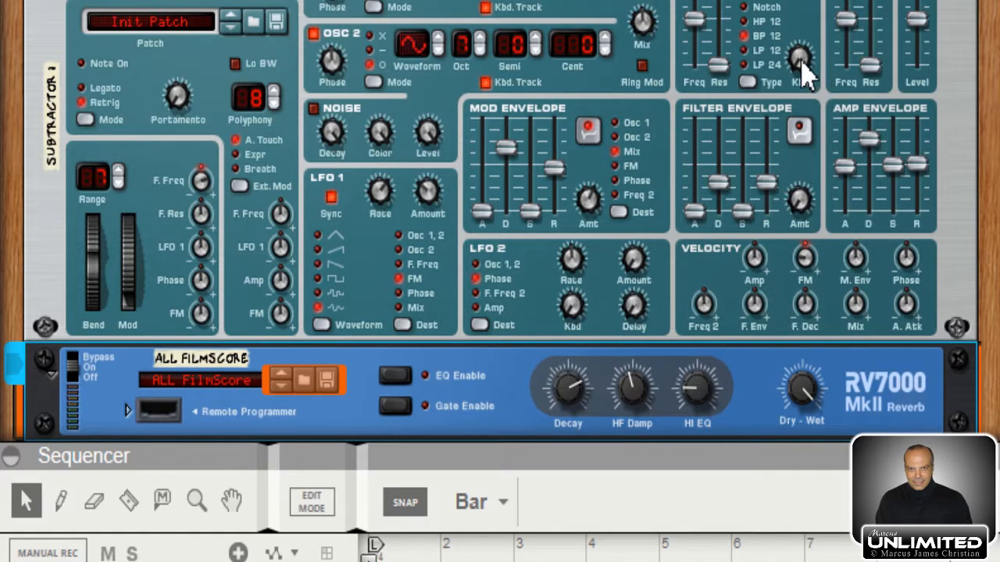
drag(803, 61, 793, 11)
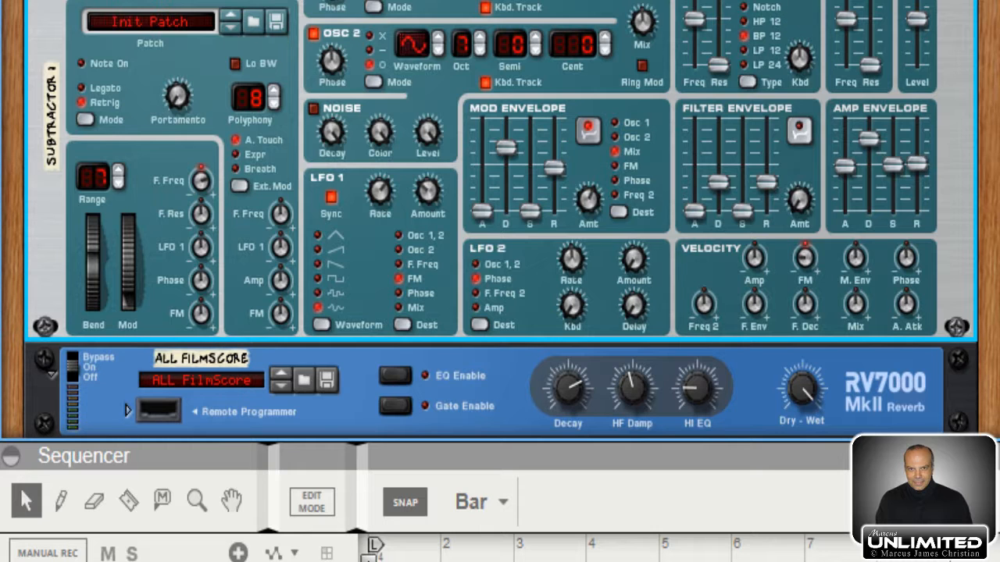
Step: Reduce the RV7000 reverb's dry-wet mix from fully wet to a drier blend
click(805, 394)
drag(813, 422, 828, 439)
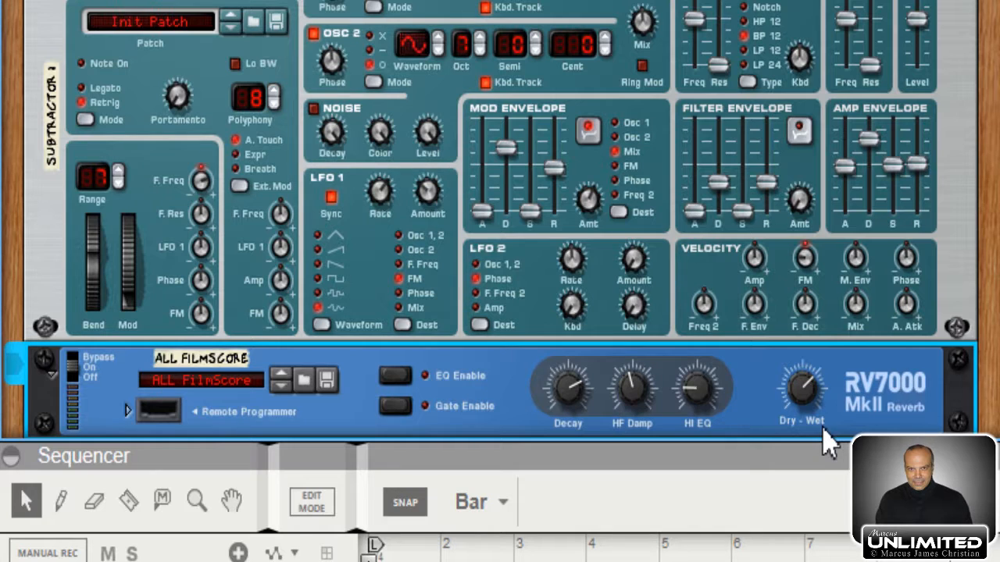
scroll(492, 228, up, 3)
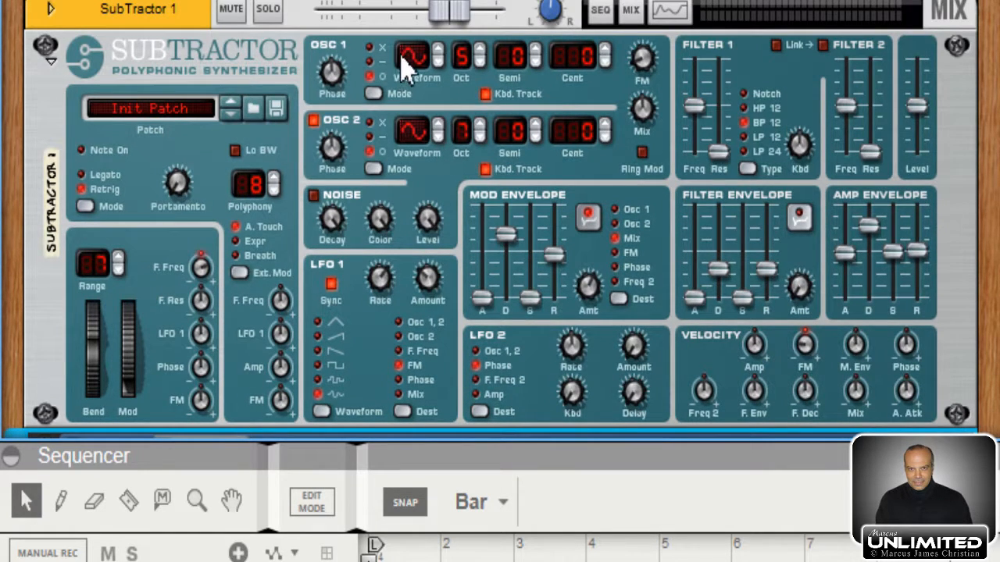